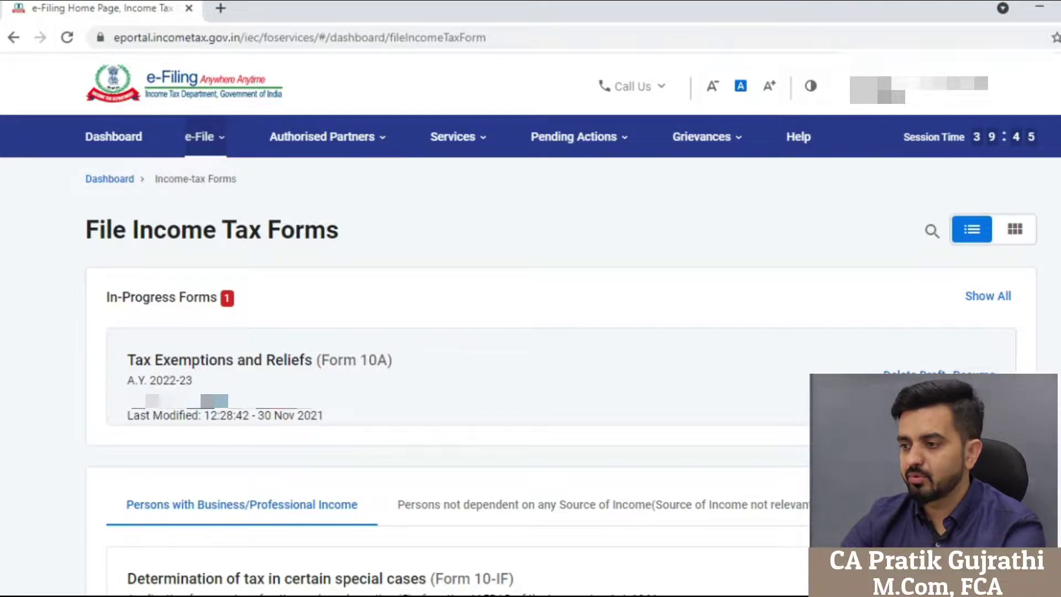
# Resume the in-progress Form 10A draft and read through the full list of documents needed for filing
pyautogui.click(979, 378)
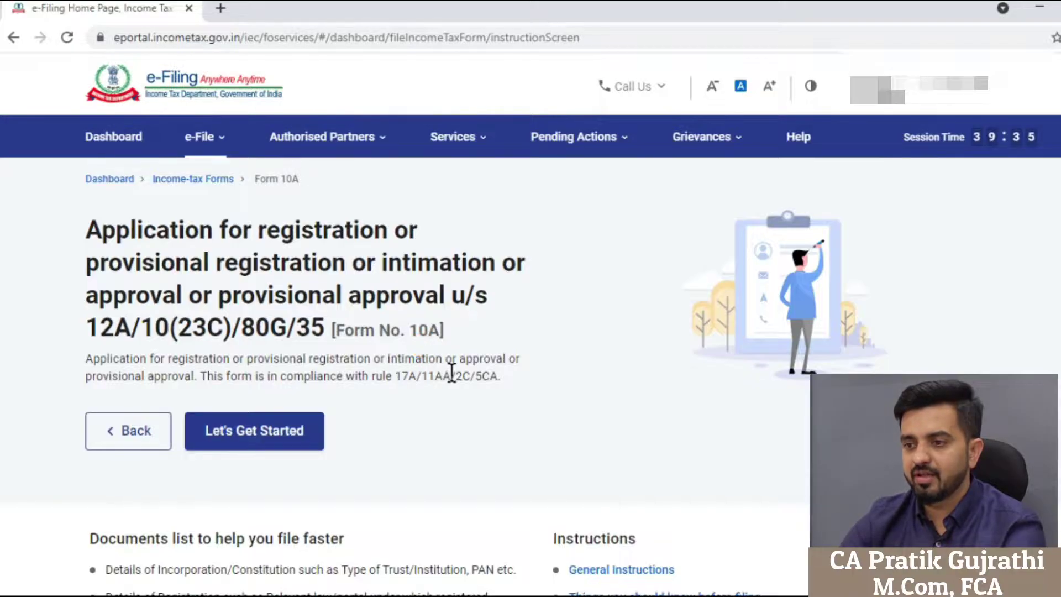
pyautogui.scroll(-3, 450, 414)
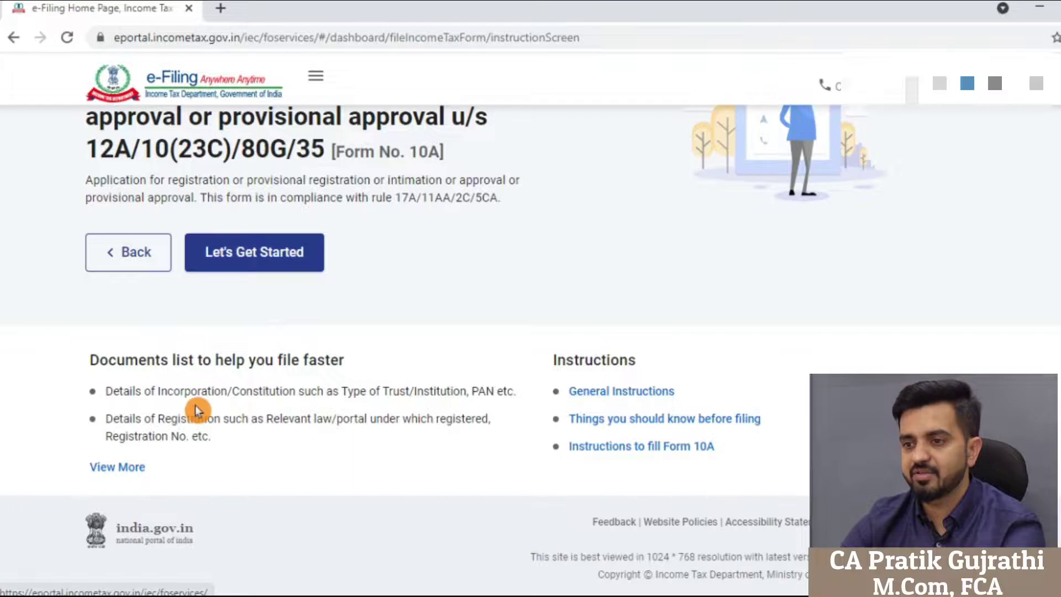
pyautogui.click(119, 467)
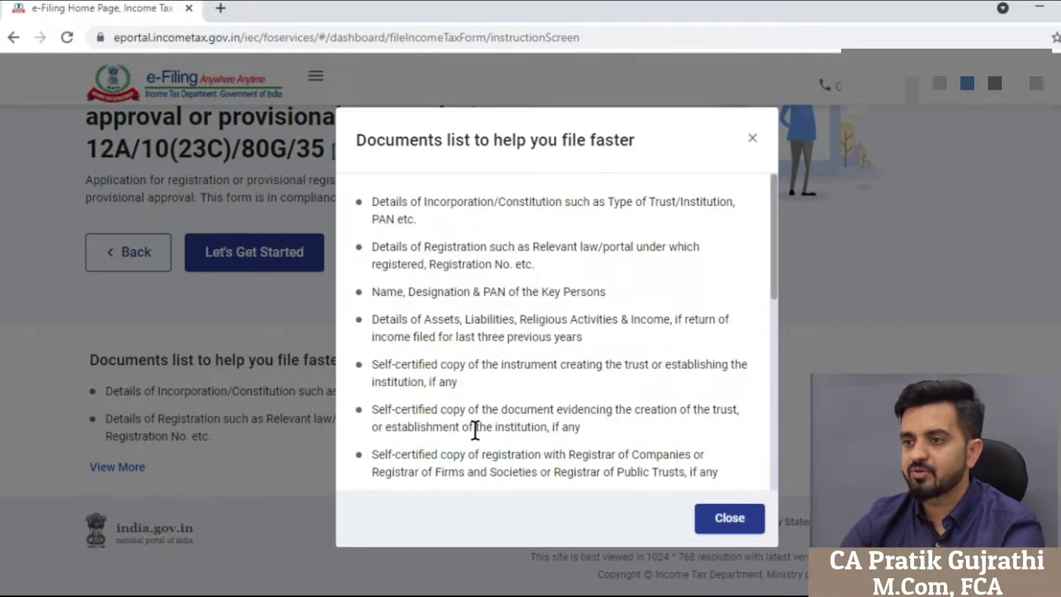
pyautogui.scroll(-1, 553, 429)
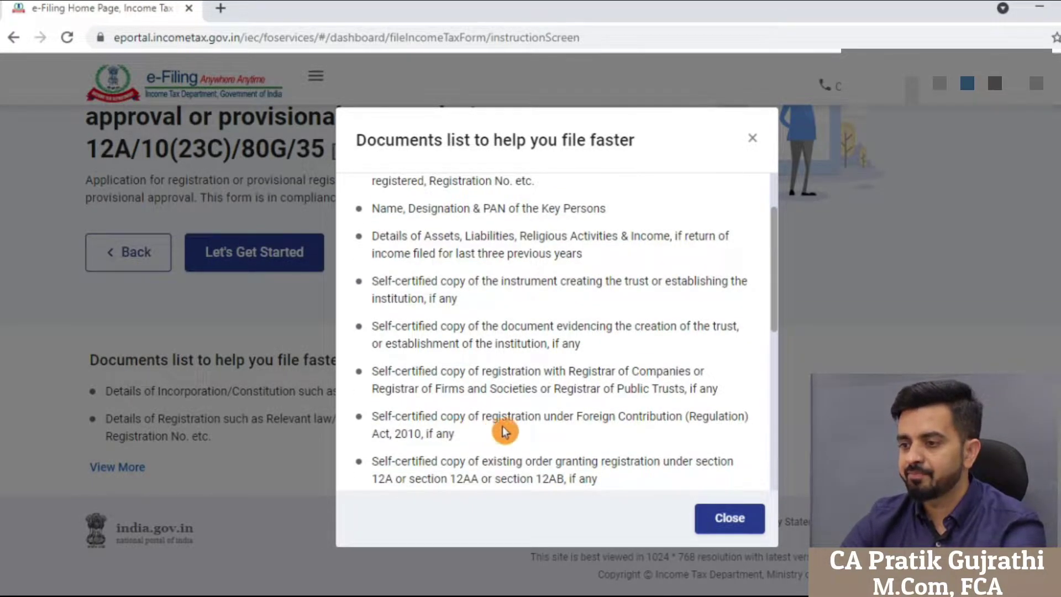
pyautogui.scroll(-3, 470, 440)
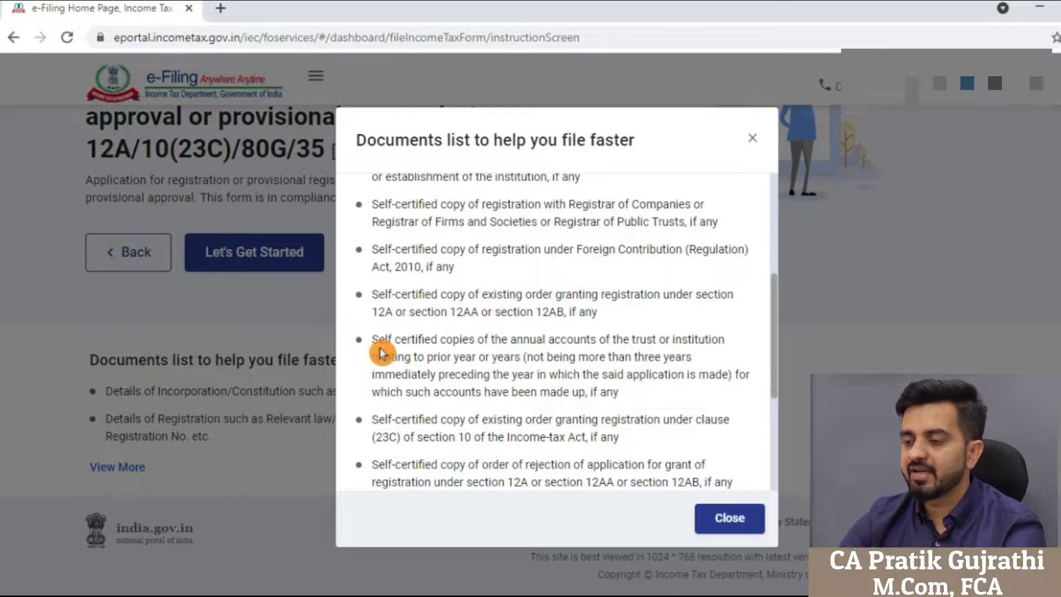
pyautogui.scroll(-3, 412, 418)
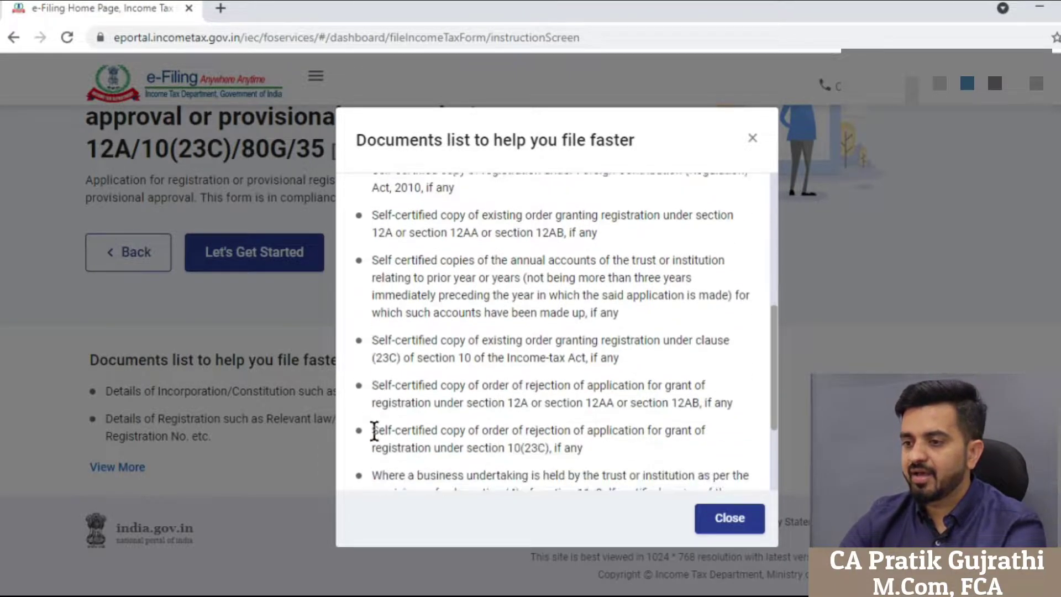
pyautogui.scroll(-1, 395, 359)
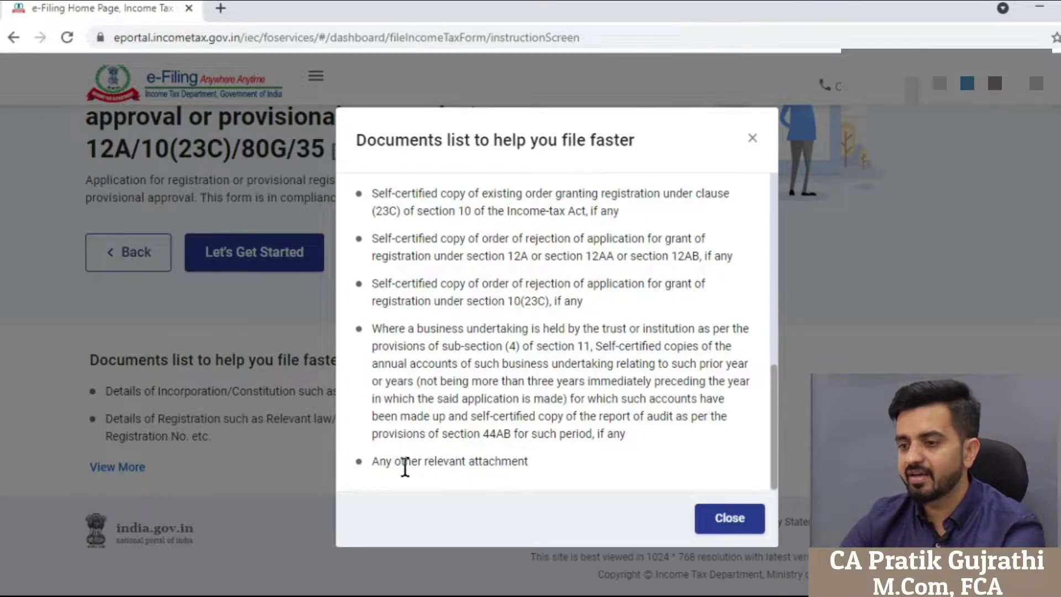
pyautogui.click(748, 520)
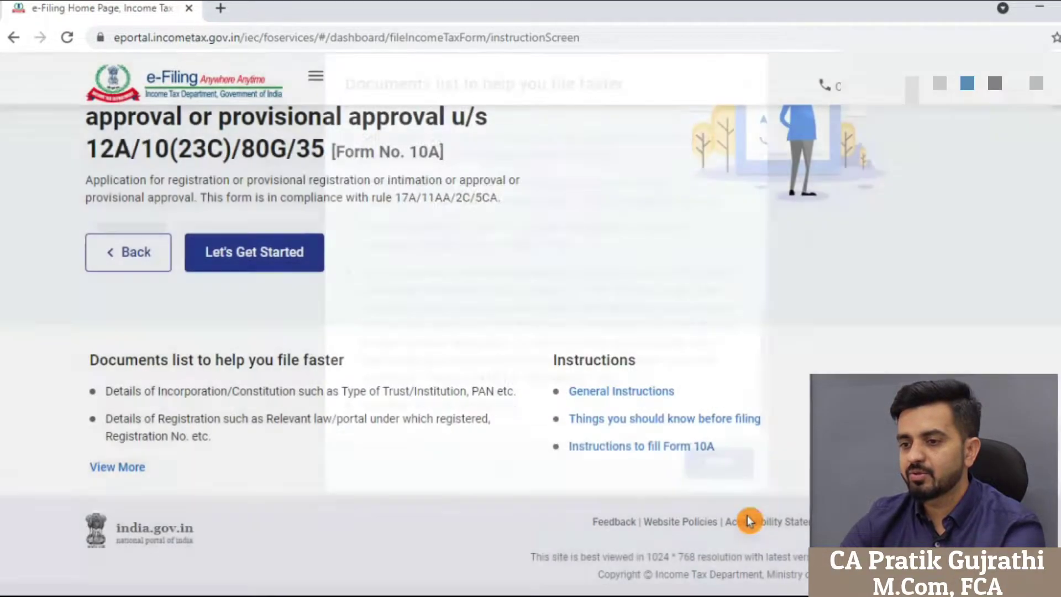
# Get started with Form 10A from its instruction page to reach the list of form sections
pyautogui.click(631, 393)
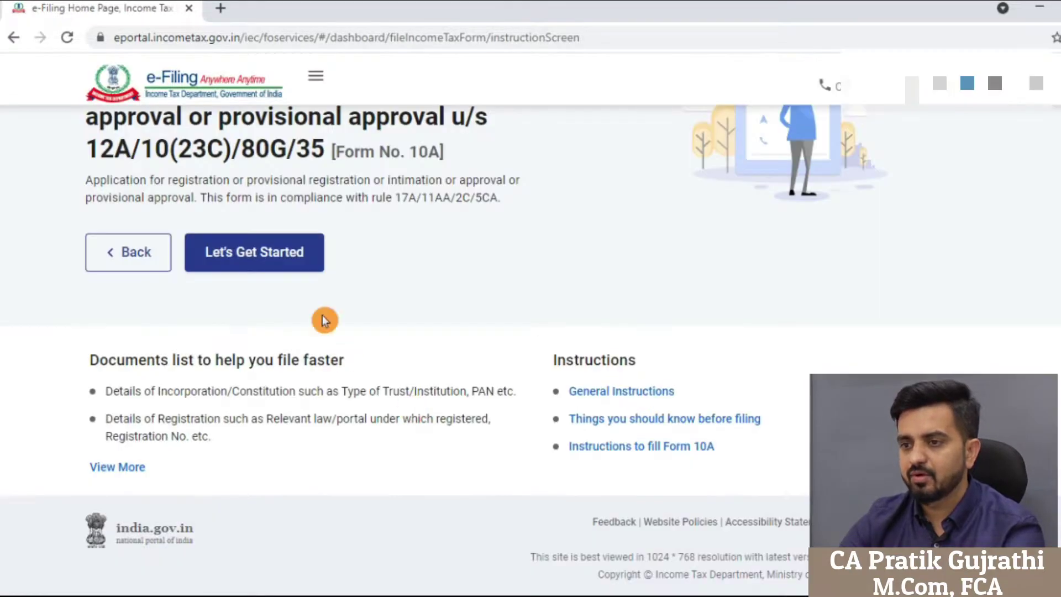
pyautogui.scroll(2, 289, 259)
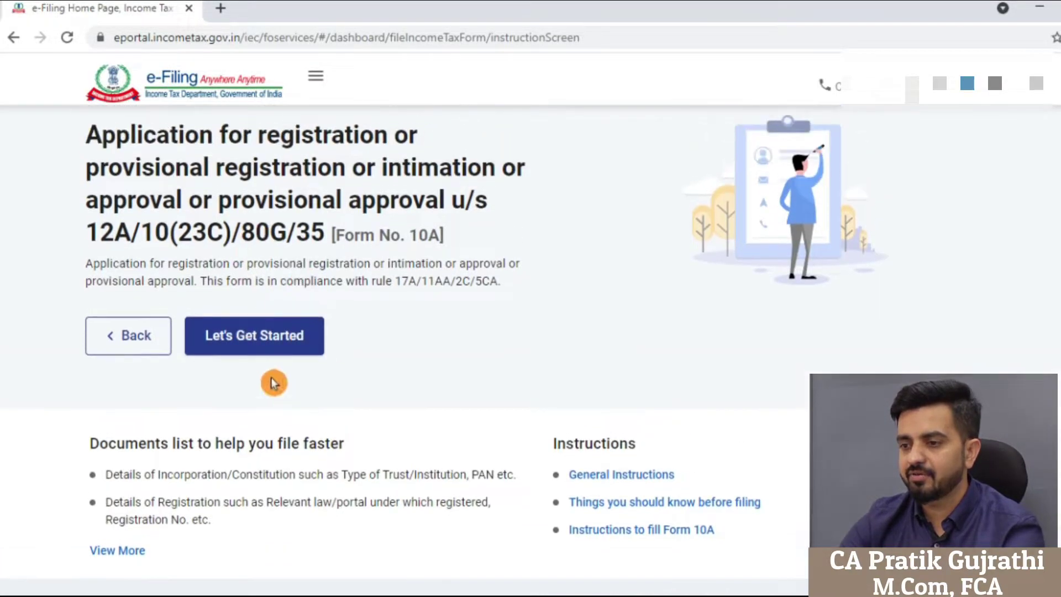
pyautogui.click(265, 348)
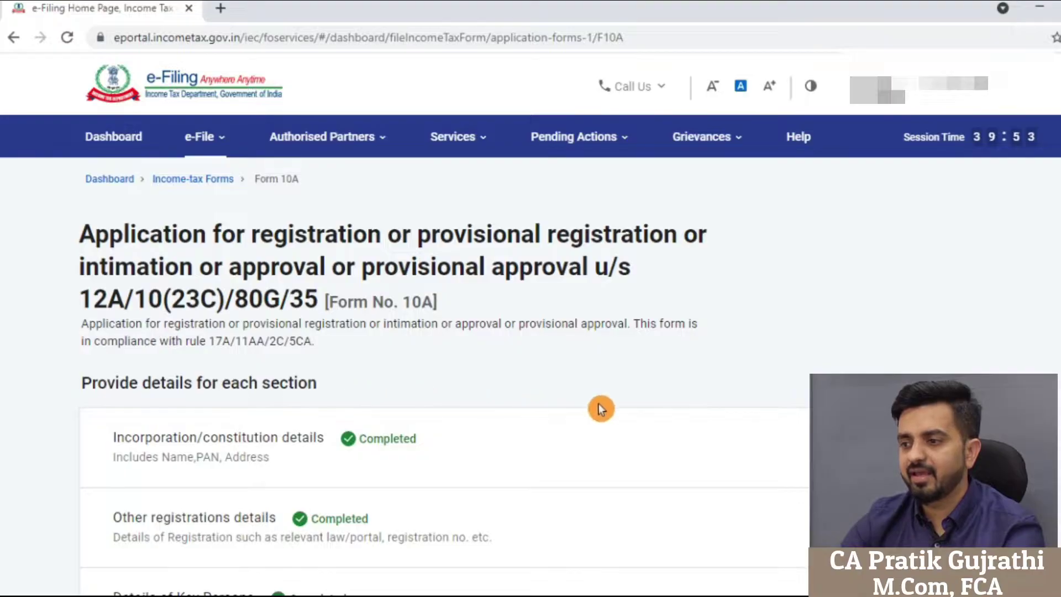
# Look over the form's sections through Attachments and open the Incorporation/constitution details section
pyautogui.scroll(-5, 600, 406)
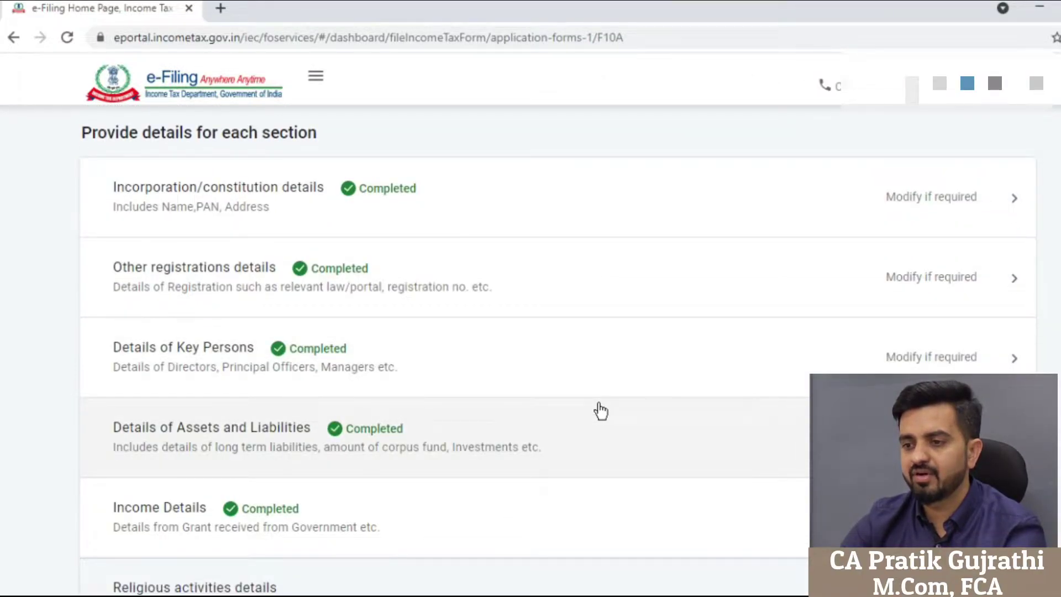
pyautogui.scroll(-2, 600, 411)
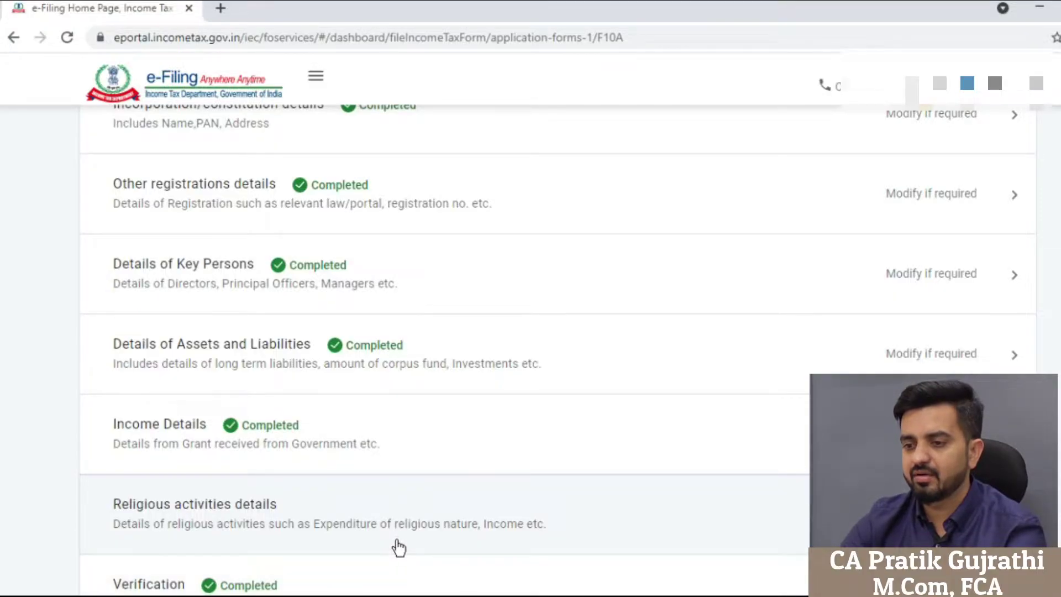
pyautogui.scroll(-3, 399, 547)
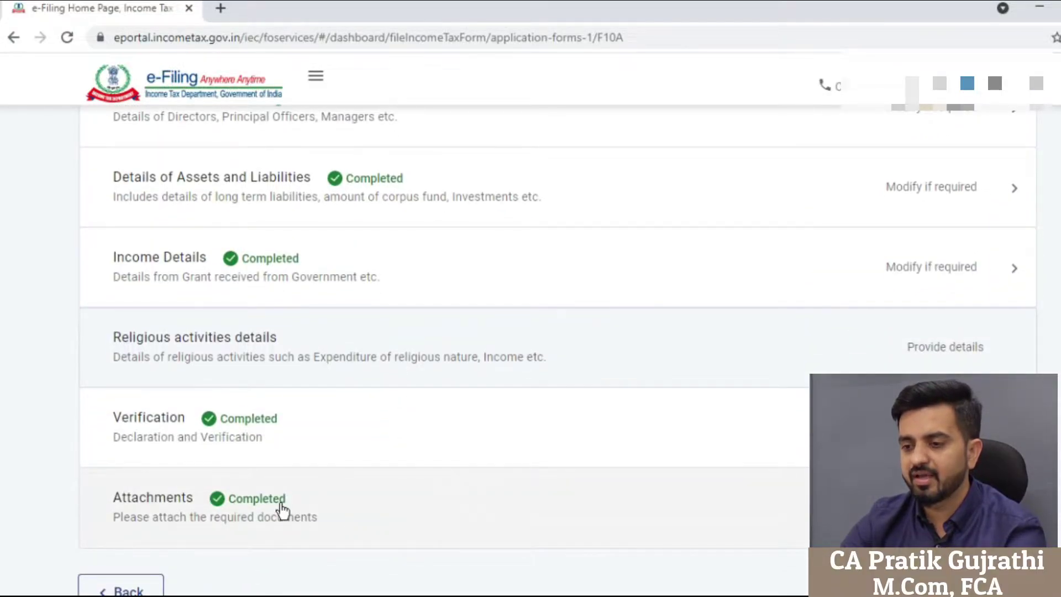
pyautogui.scroll(5, 281, 507)
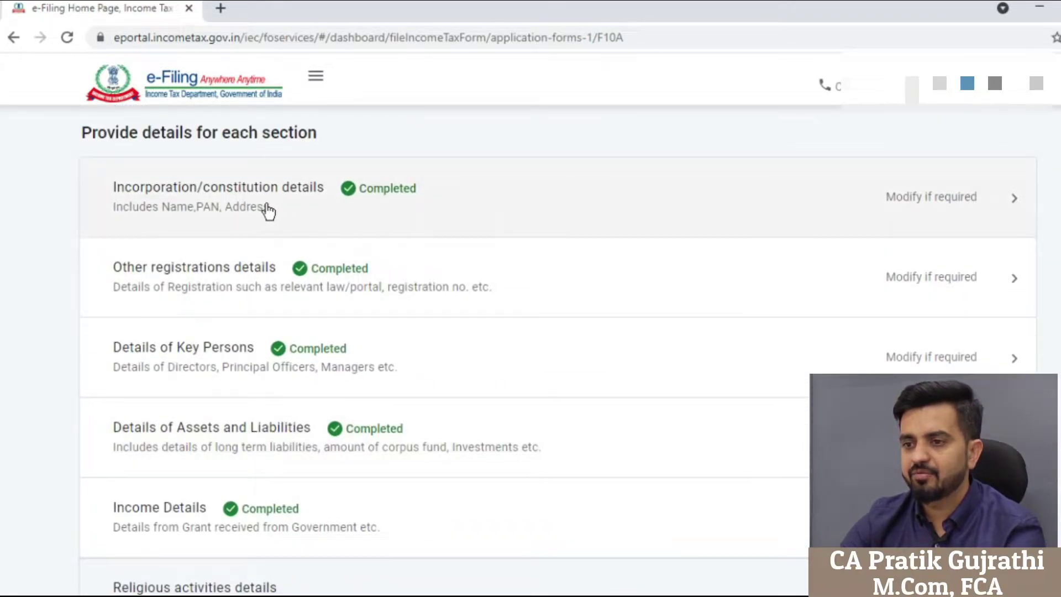
pyautogui.click(267, 209)
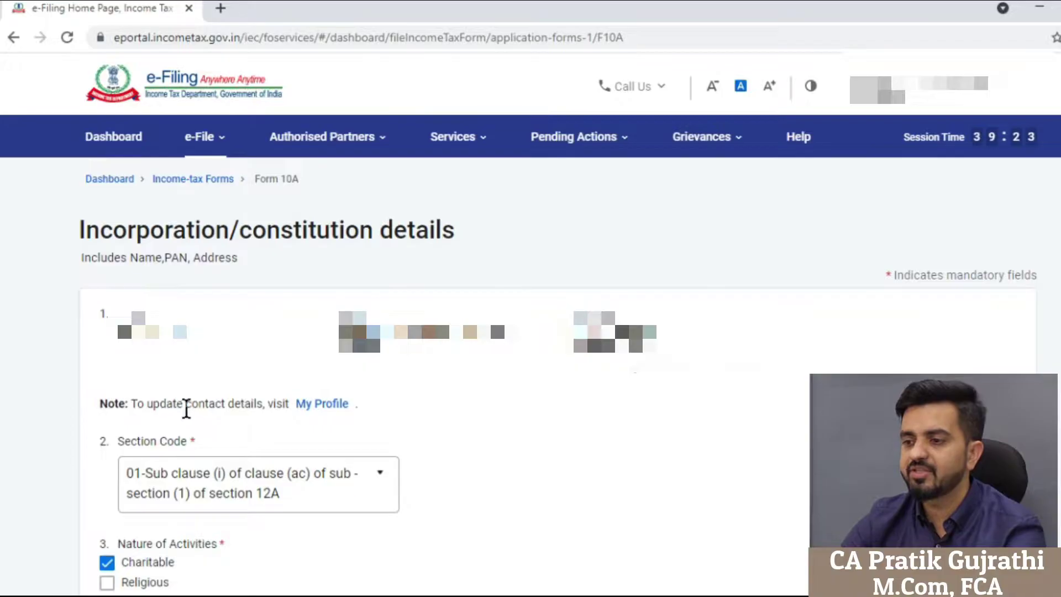
# Examine the incorporation details: section code, nature of activities, type of constitution, registration date, number and authority, and objects of the applicant
pyautogui.click(361, 409)
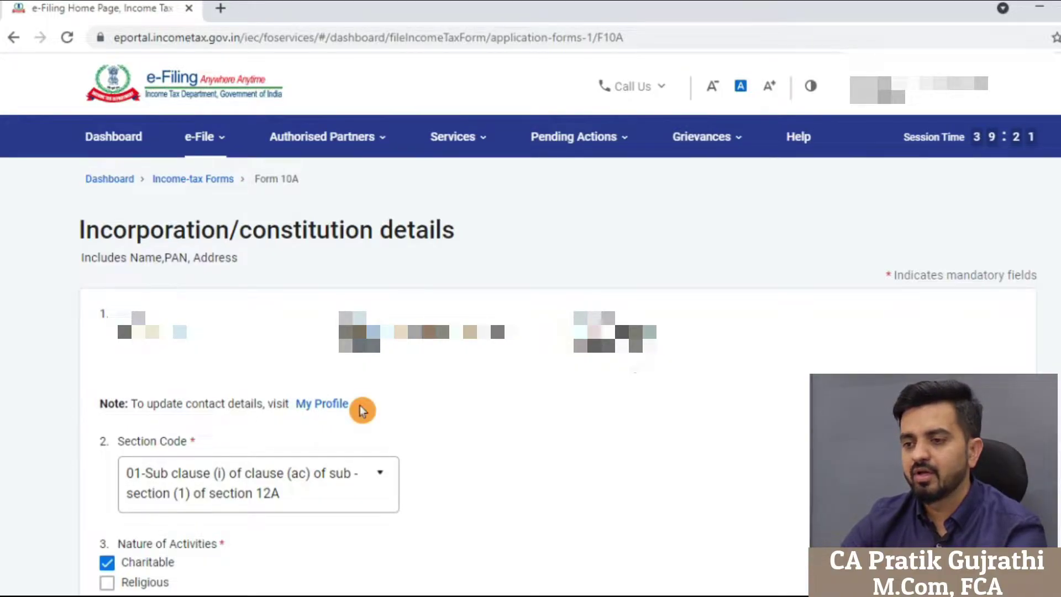
pyautogui.scroll(-2, 525, 410)
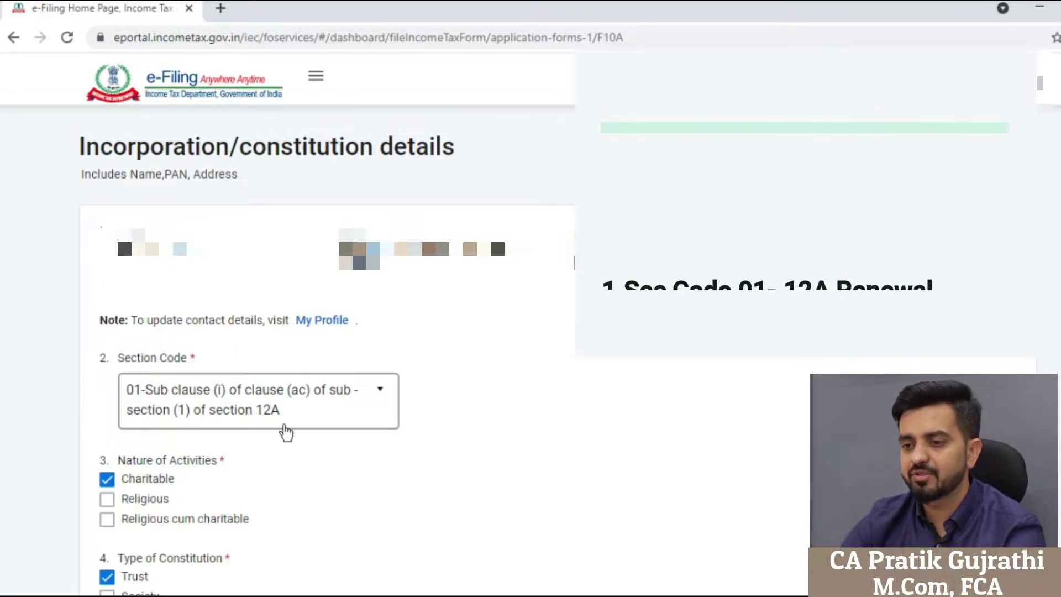
pyautogui.scroll(-3, 285, 432)
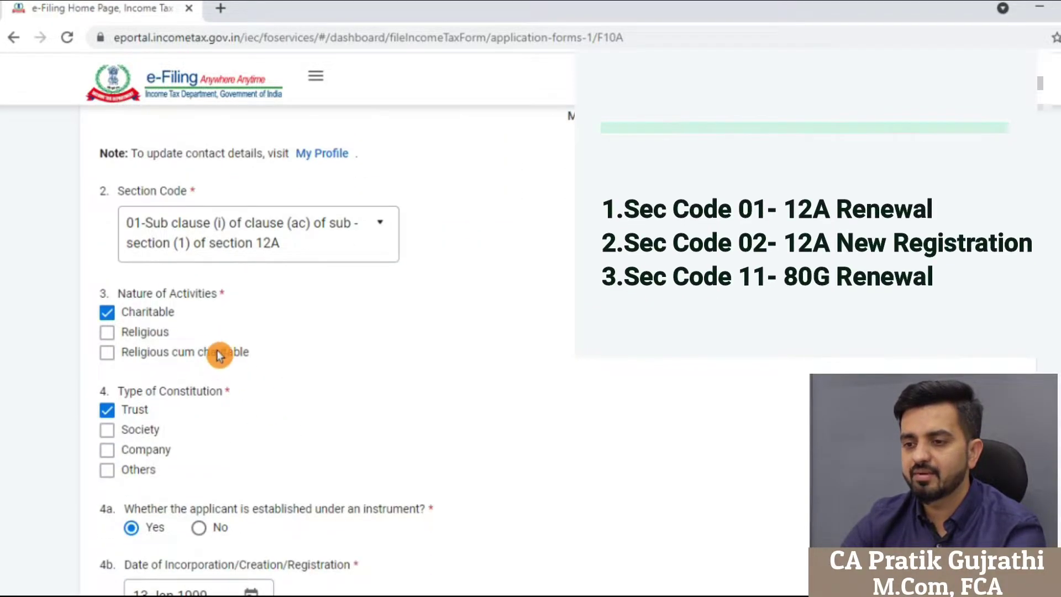
pyautogui.scroll(-3, 216, 359)
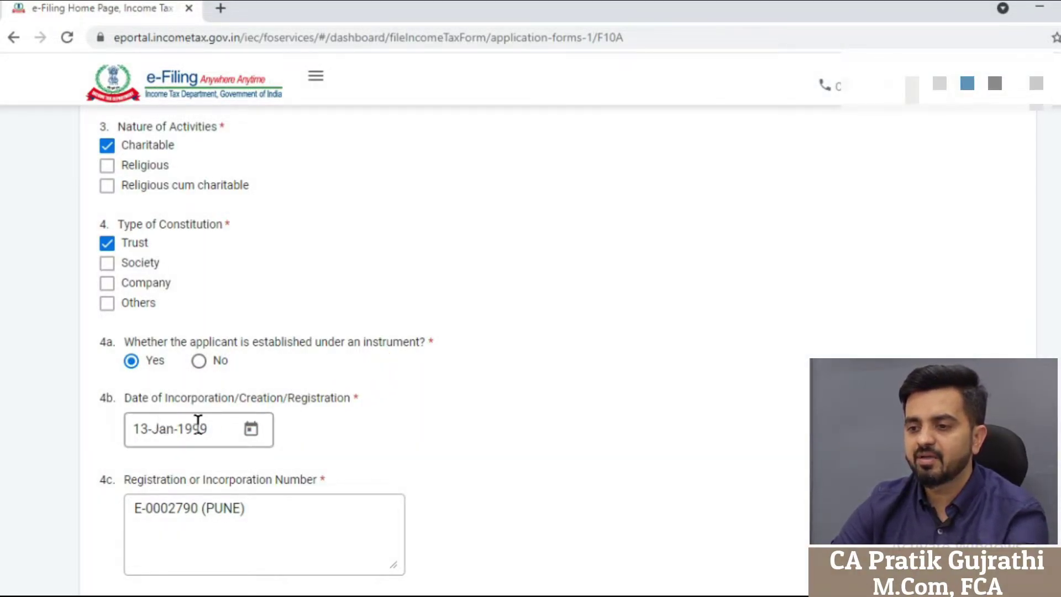
pyautogui.click(336, 444)
pyautogui.scroll(-5, 336, 445)
pyautogui.click(114, 257)
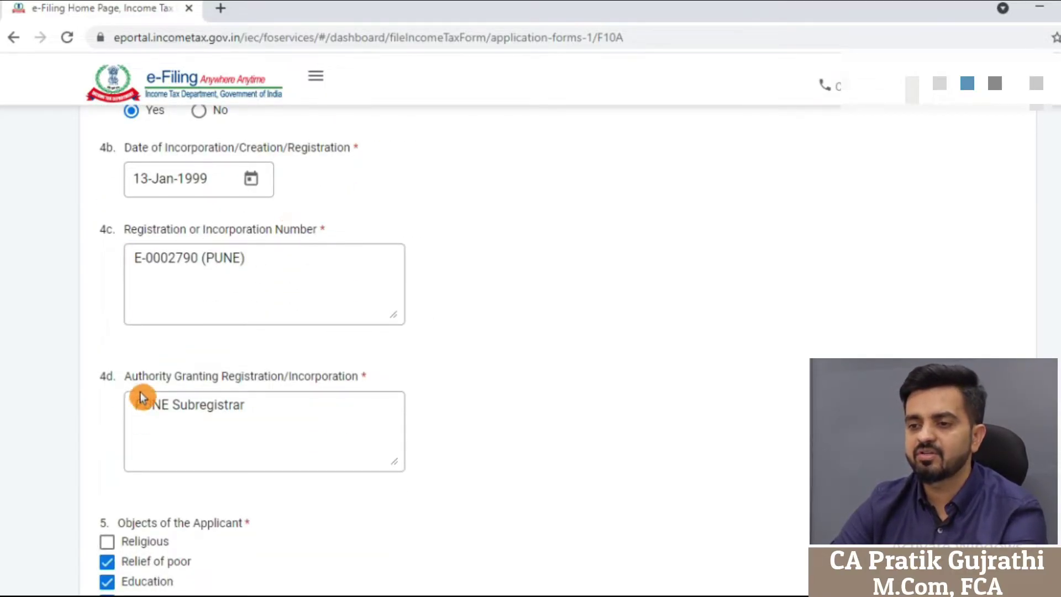
pyautogui.scroll(-5, 340, 412)
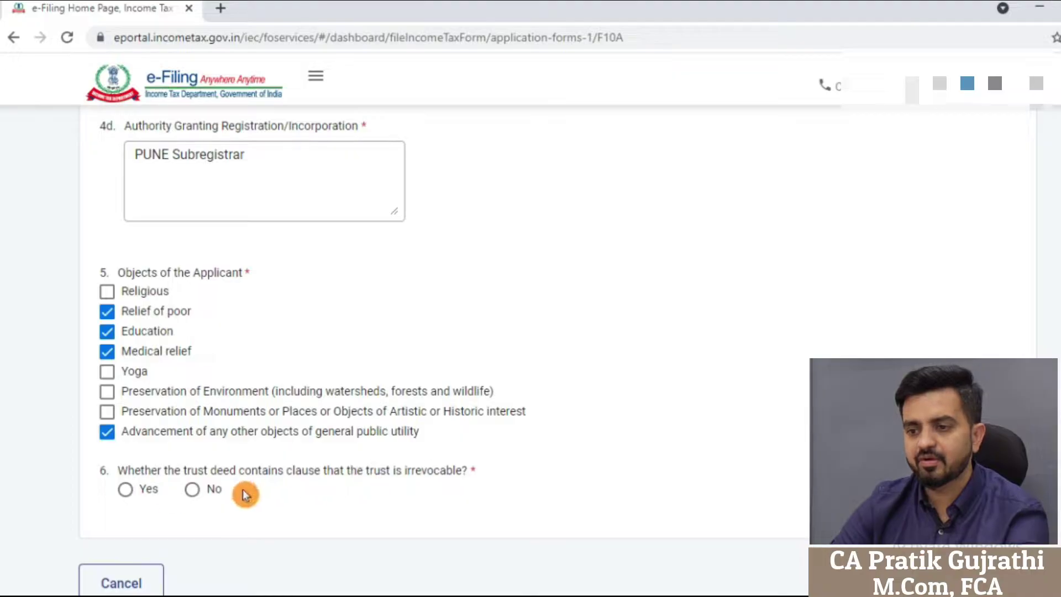
# Answer Yes to whether the trust deed contains an irrevocability clause and save the Incorporation/constitution details
pyautogui.click(125, 494)
pyautogui.scroll(-3, 407, 453)
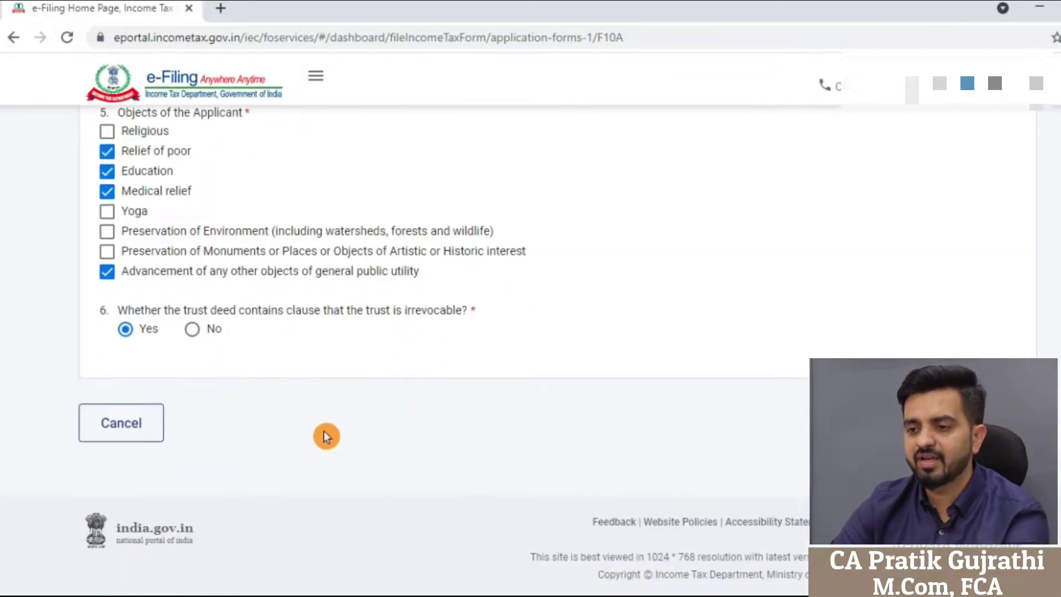
pyautogui.click(973, 423)
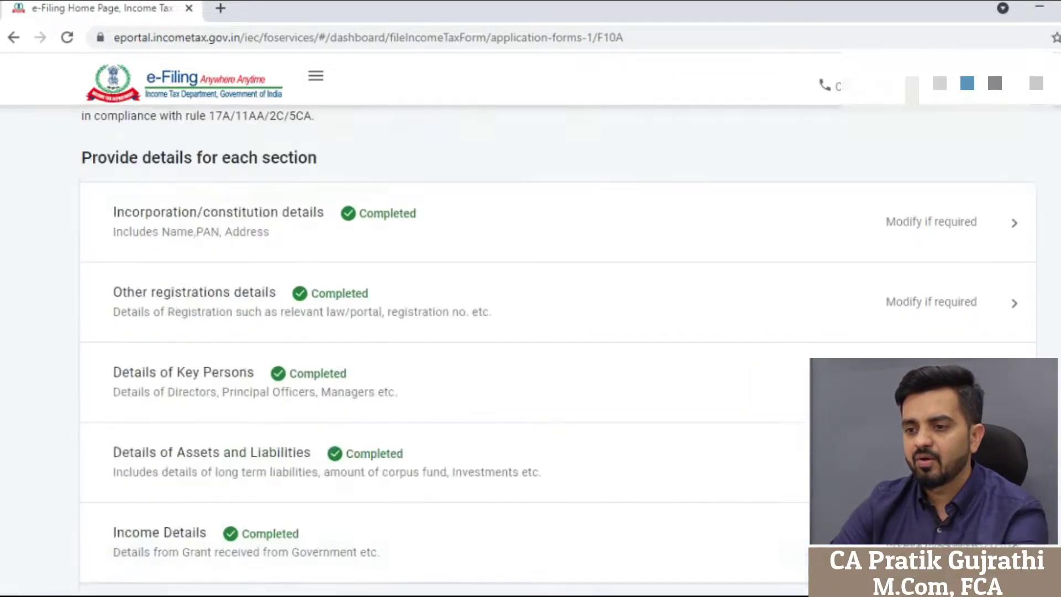
# Open Other registrations details, check the registrations table and the answers on rejected applications and clause 21 exemption, and save the section
pyautogui.scroll(-3, 734, 426)
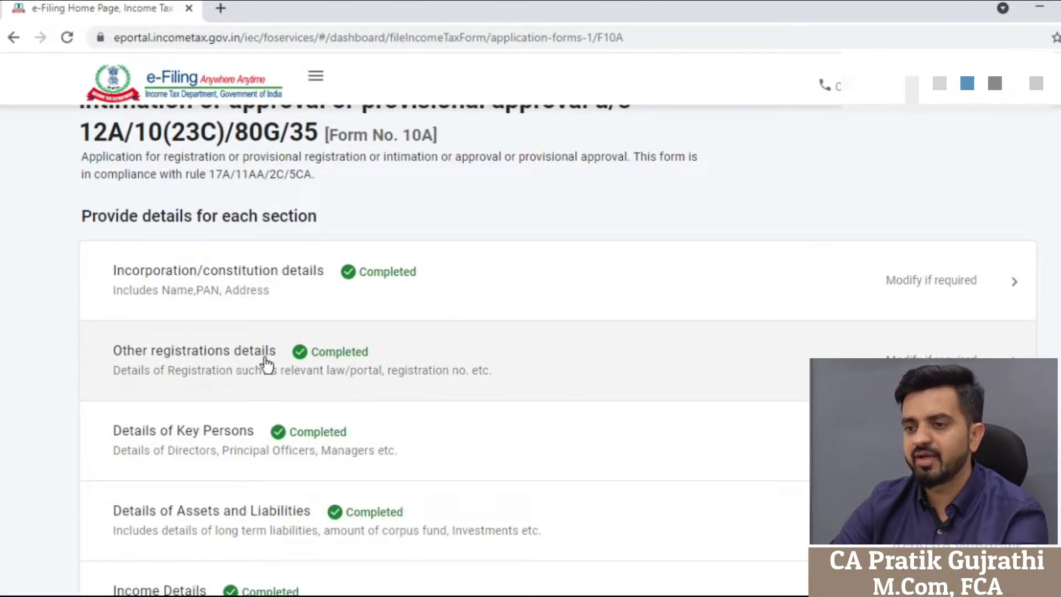
pyautogui.click(537, 375)
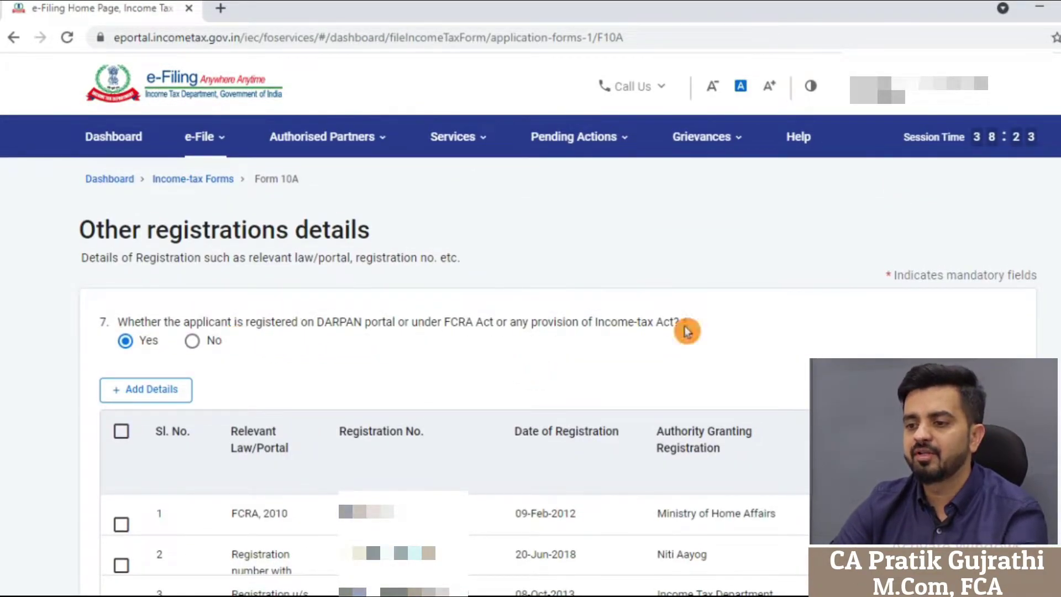
pyautogui.scroll(-3, 313, 353)
pyautogui.click(157, 229)
pyautogui.click(149, 344)
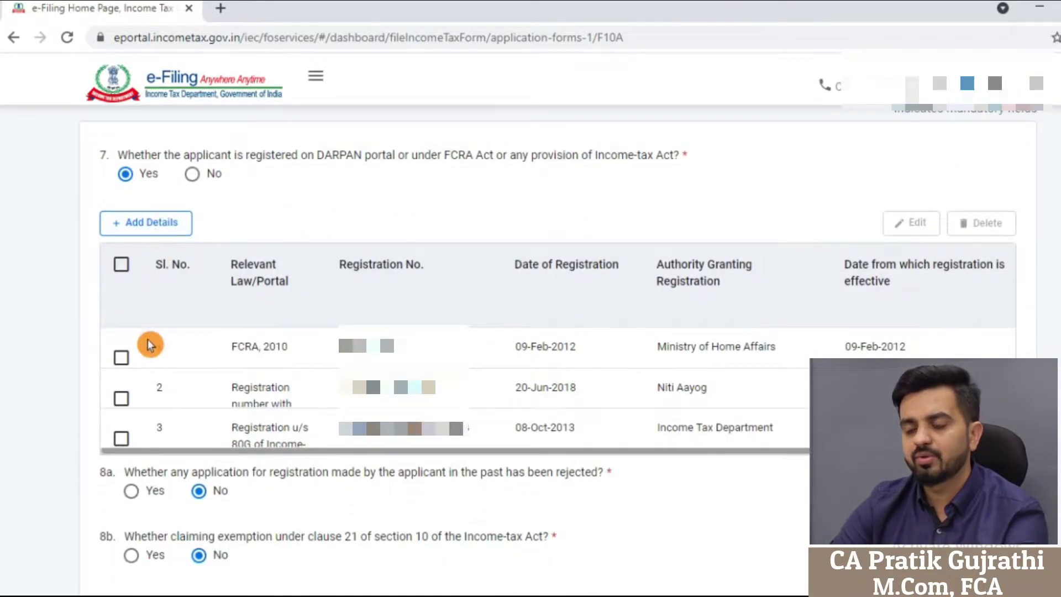
pyautogui.click(233, 352)
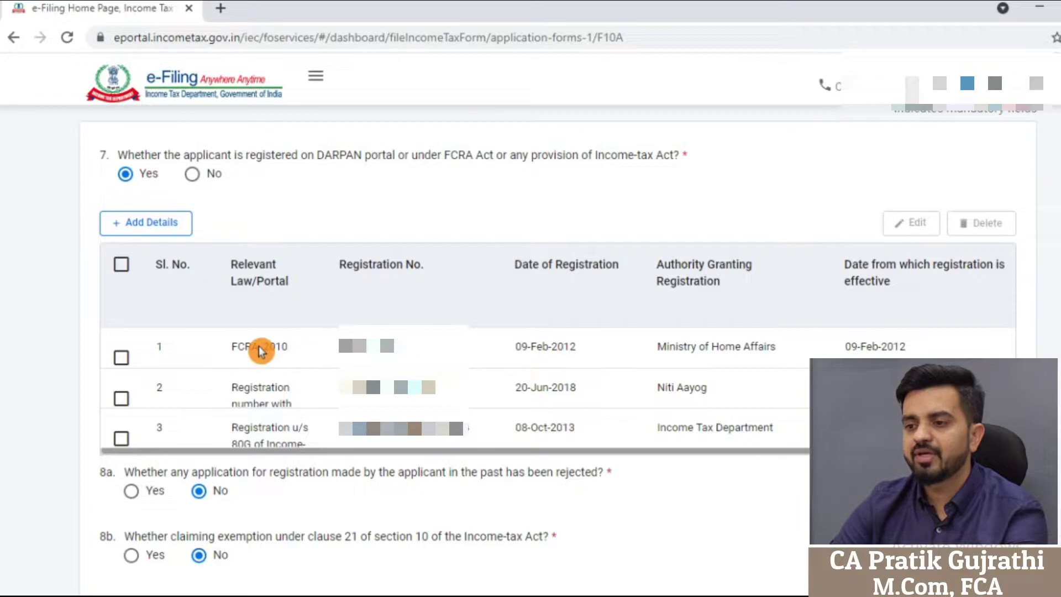
pyautogui.click(536, 380)
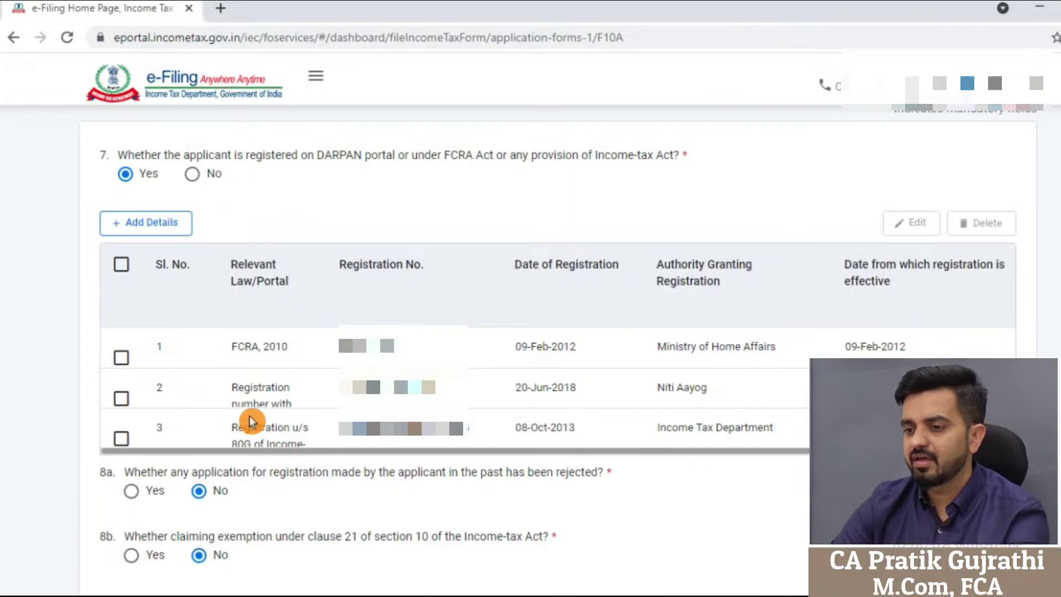
pyautogui.scroll(-2, 250, 422)
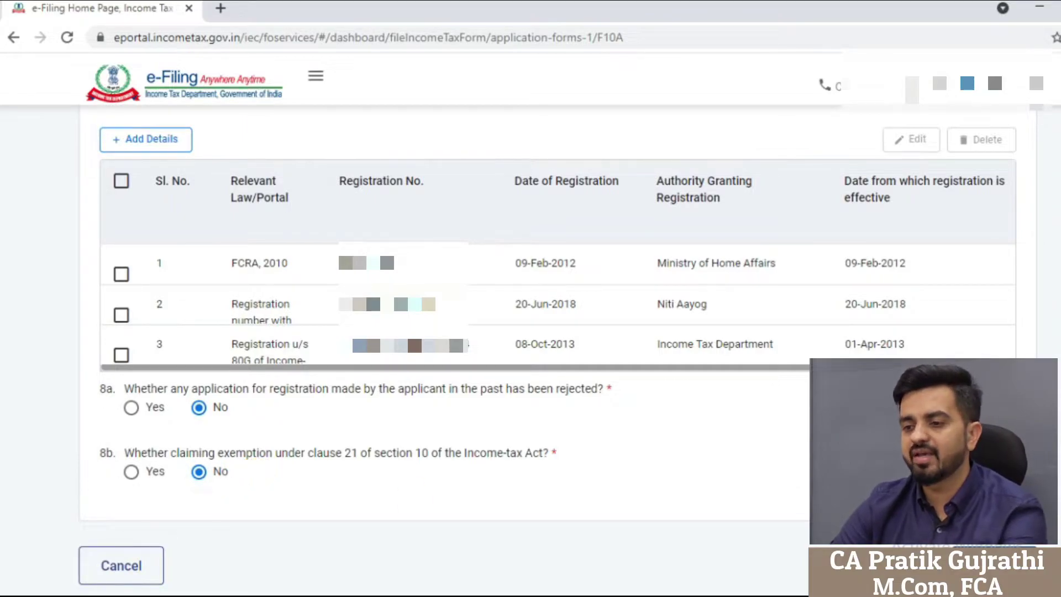
pyautogui.click(995, 565)
# Open Details of Key Persons, examine the trustee table with relations and ID codes, and return to the list of form sections
pyautogui.scroll(-5, 735, 547)
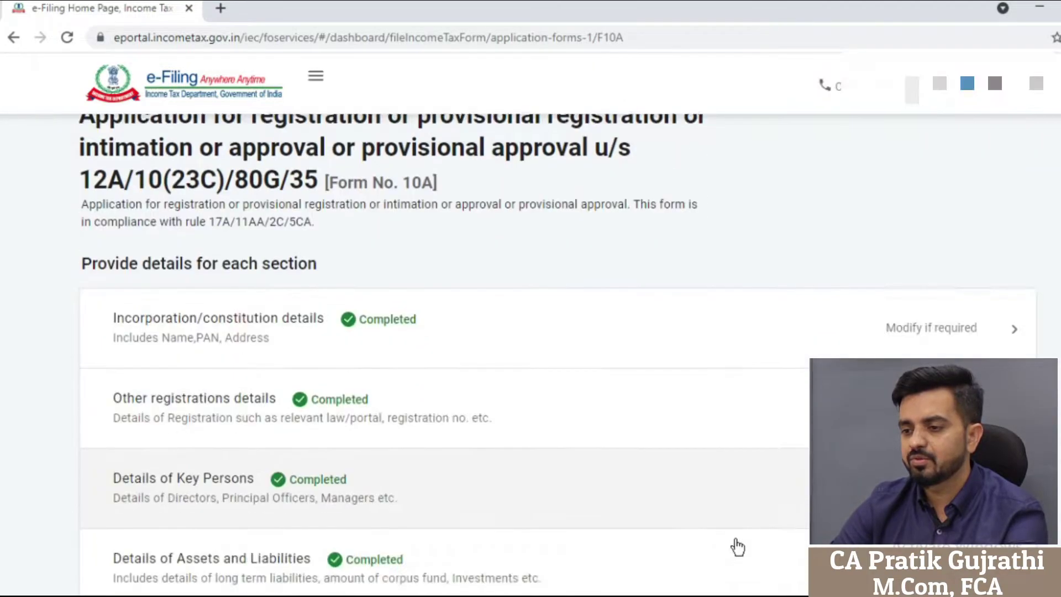
pyautogui.click(343, 375)
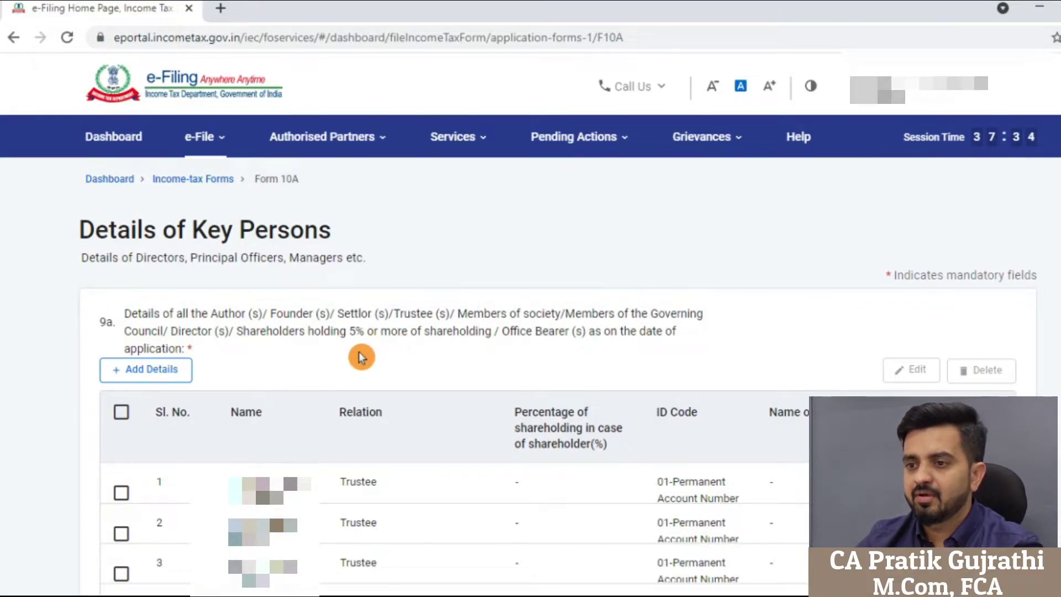
pyautogui.scroll(-3, 313, 349)
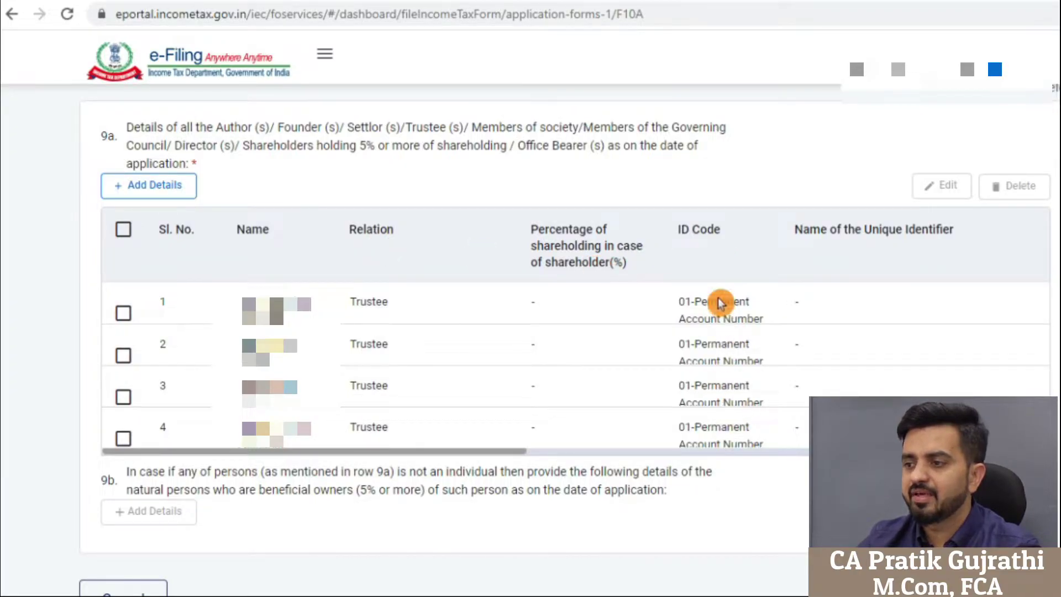
pyautogui.scroll(-3, 279, 450)
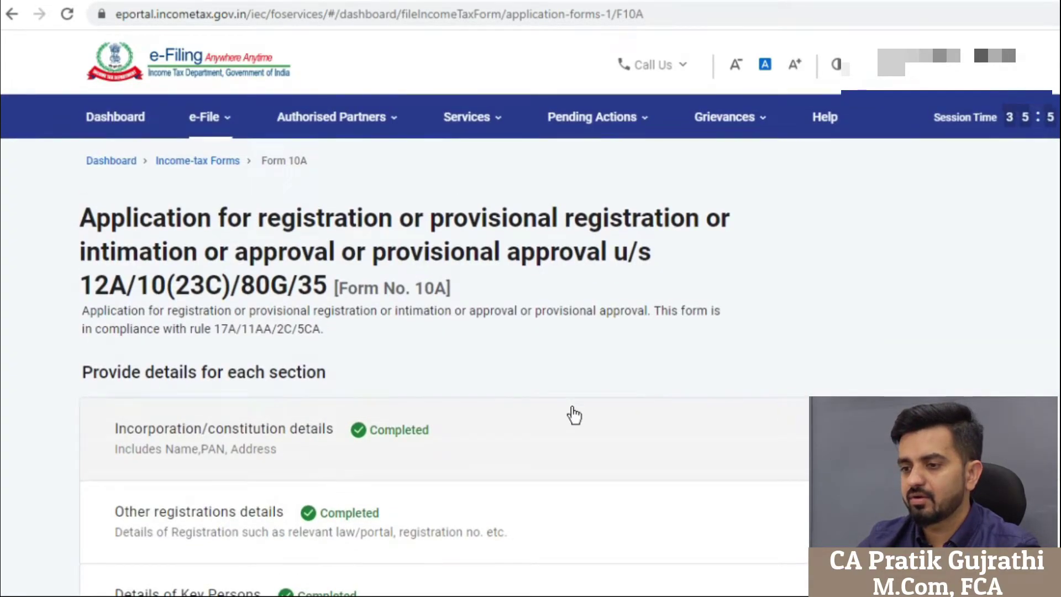
pyautogui.scroll(-4, 574, 415)
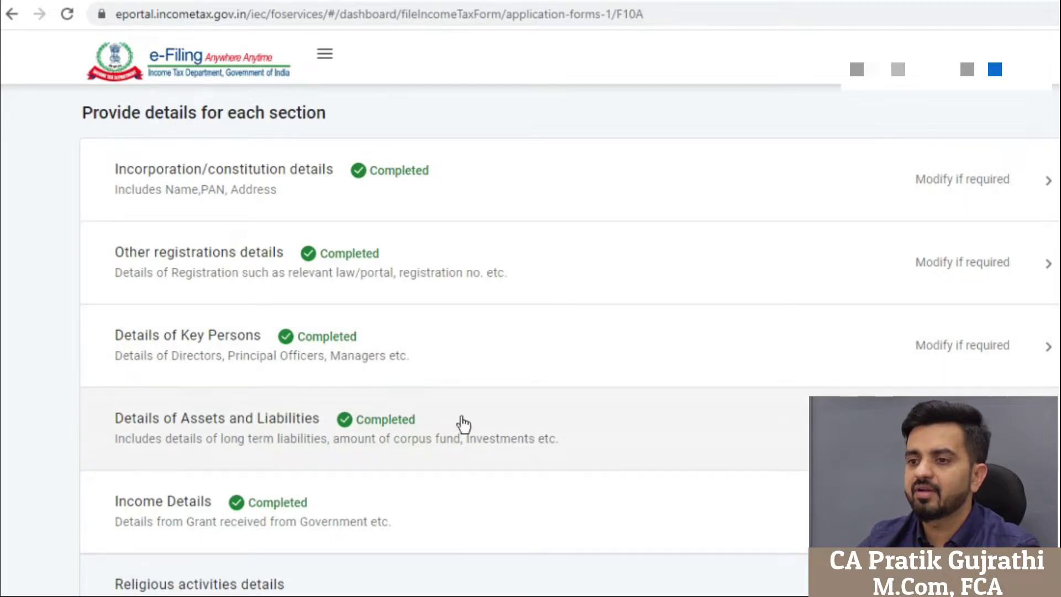
# Check the Details of Assets and Liabilities and Income Details sections, returning to the list of form sections after each
pyautogui.click(595, 419)
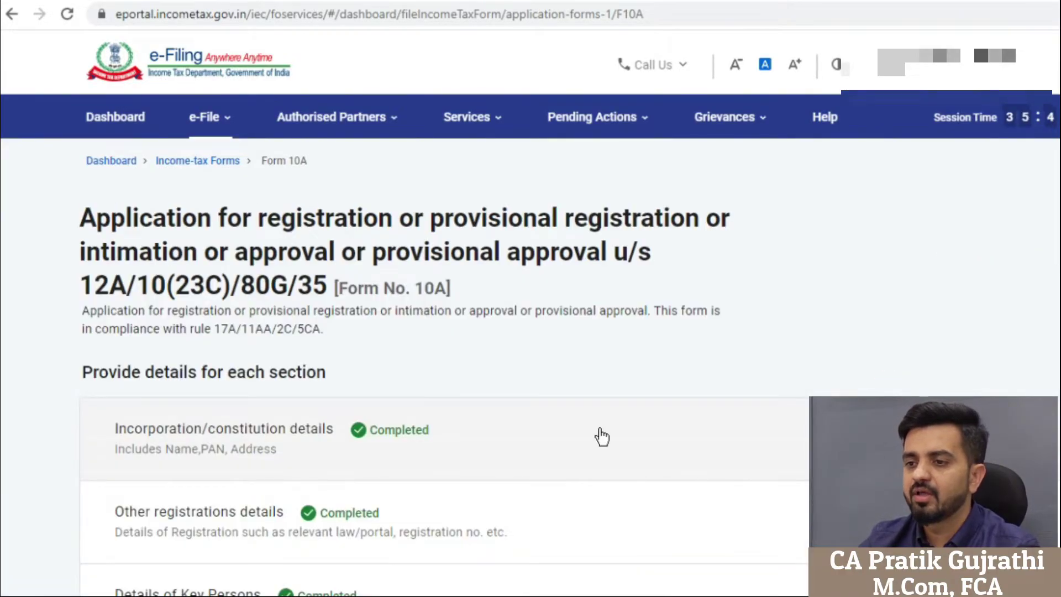
pyautogui.scroll(-6, 601, 436)
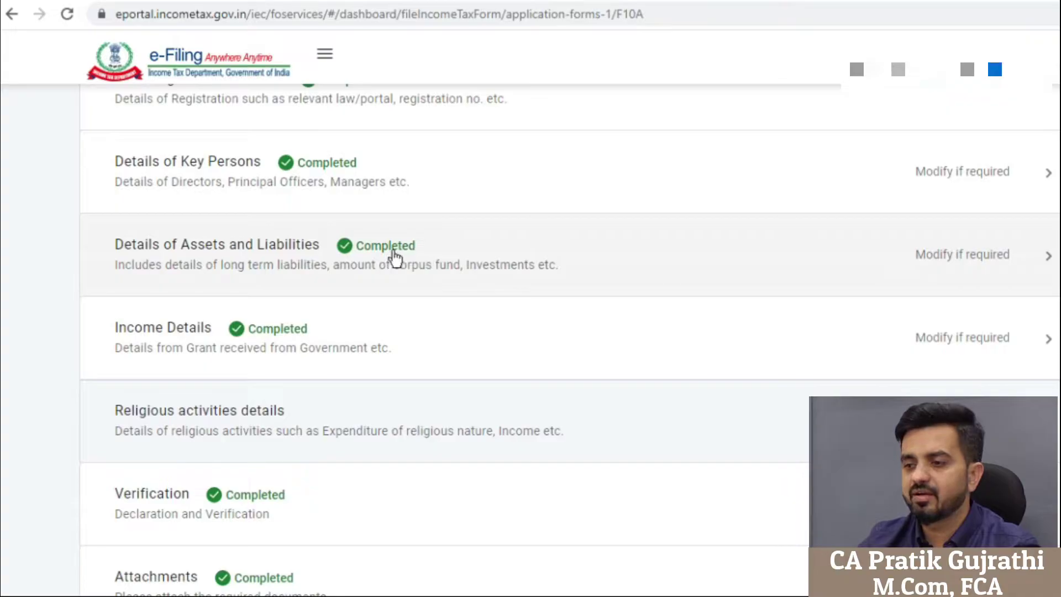
pyautogui.click(820, 343)
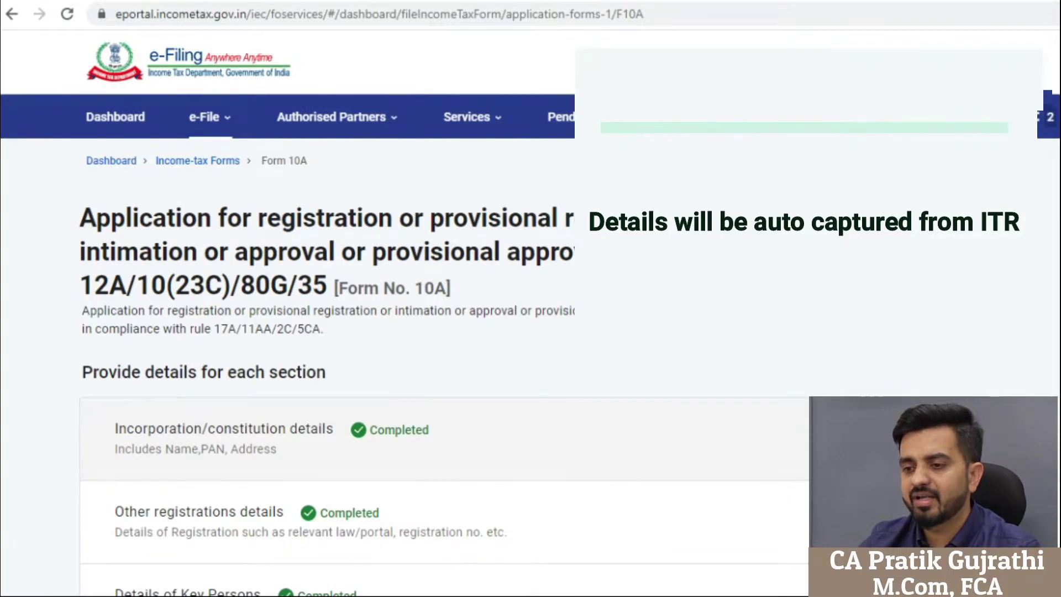
pyautogui.scroll(-7, 684, 415)
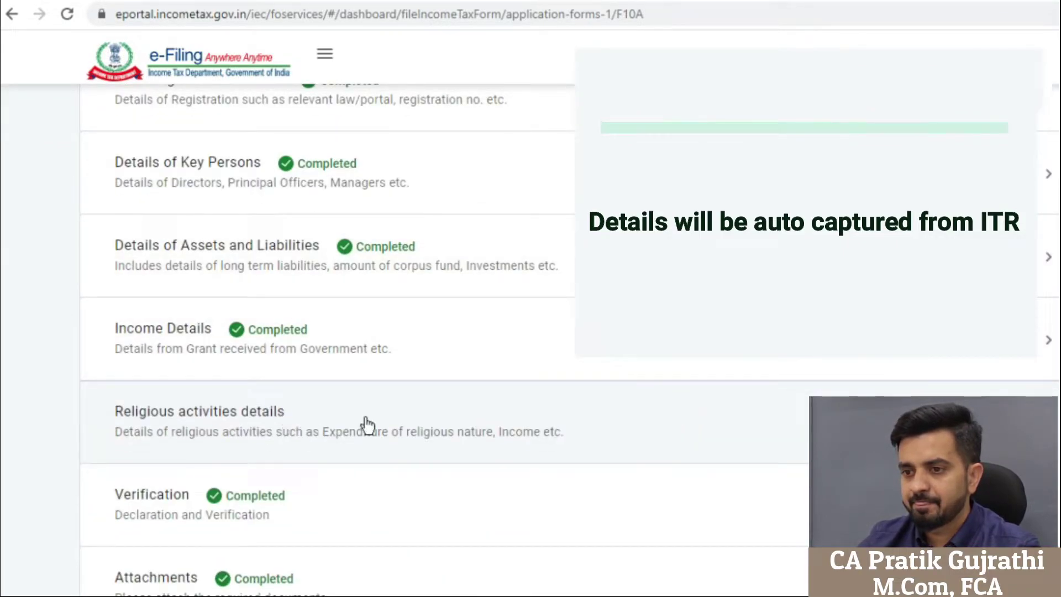
# Open Verification, check the declaration with its ticked undertaking and the name, place and date, and save the section
pyautogui.scroll(-3, 367, 427)
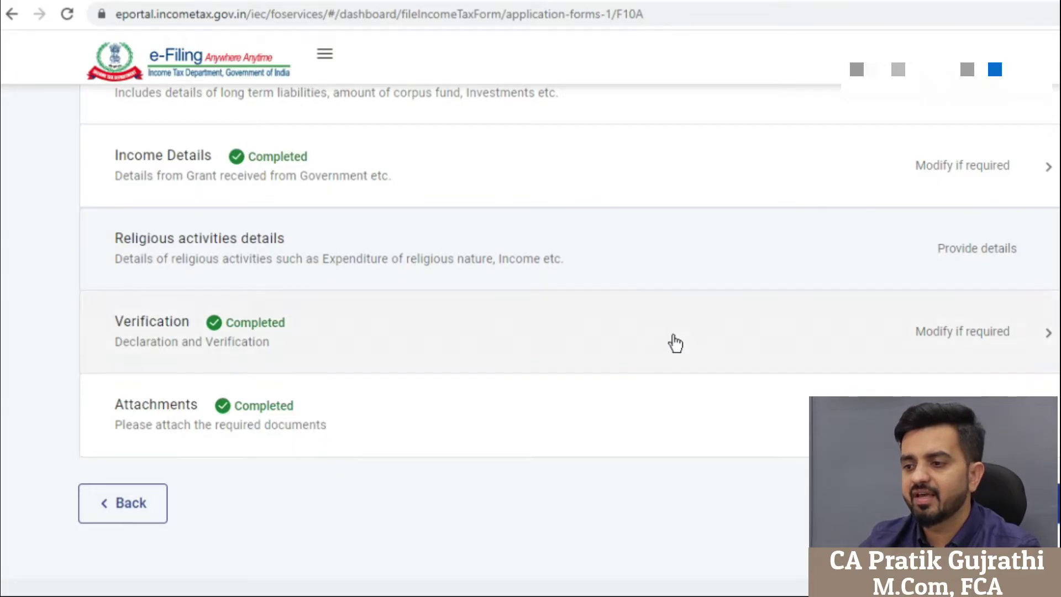
pyautogui.click(383, 358)
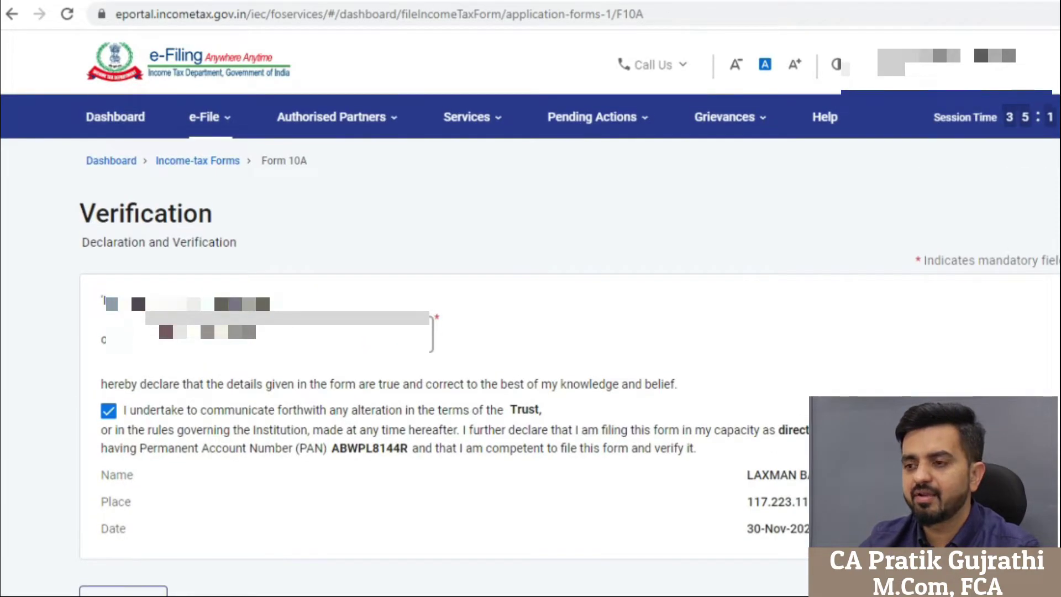
pyautogui.scroll(-3, 310, 362)
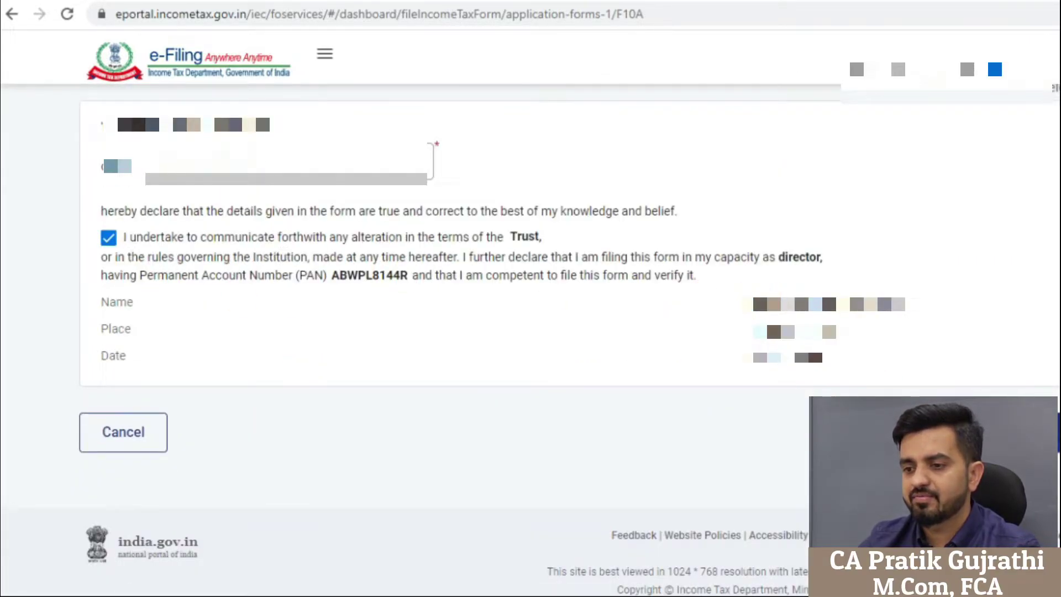
pyautogui.click(1023, 433)
# Open Attachments, examine the size and format notes, each uploaded document and the specified document names, and return to the section list
pyautogui.scroll(-5, 724, 404)
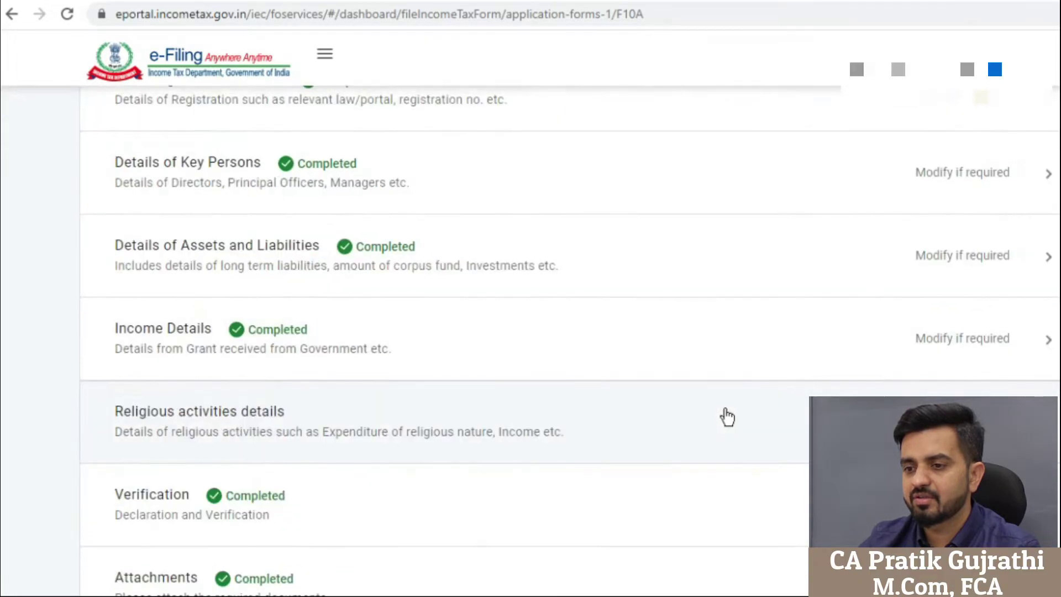
pyautogui.scroll(-3, 728, 420)
pyautogui.click(256, 439)
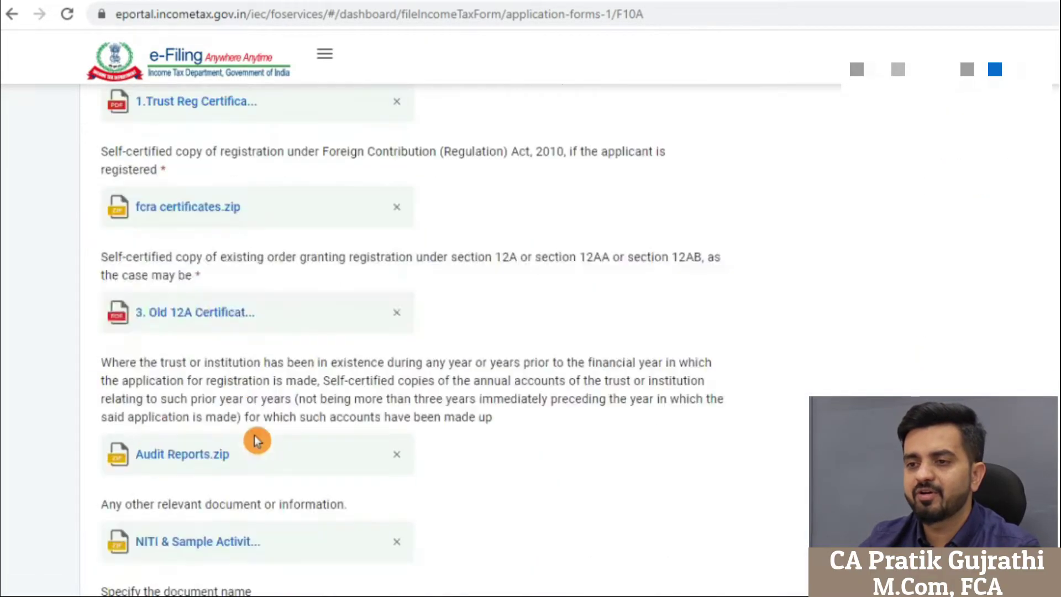
pyautogui.scroll(-3, 339, 455)
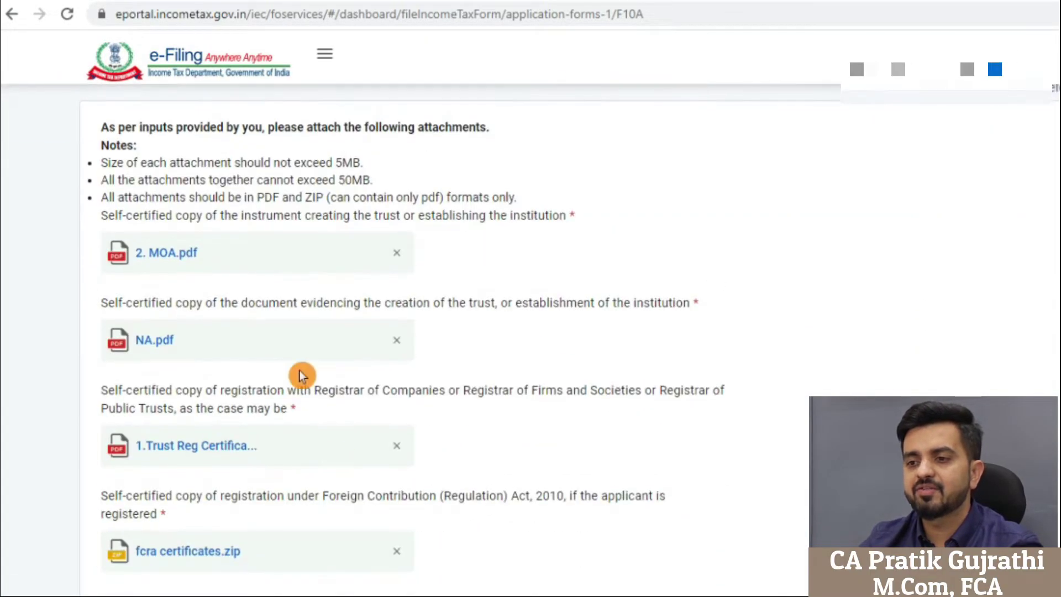
pyautogui.scroll(2, 277, 237)
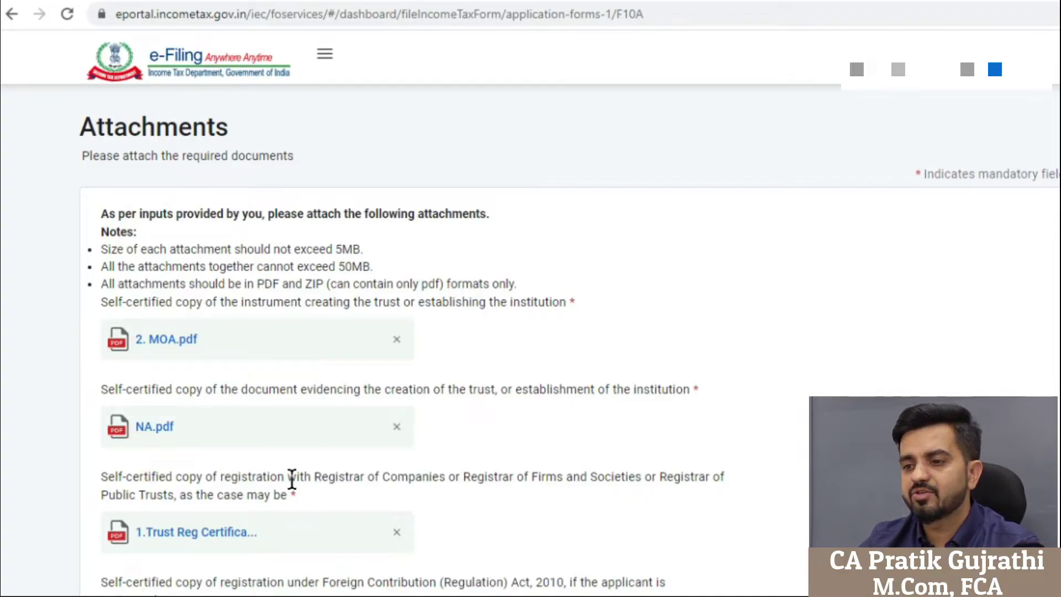
pyautogui.scroll(-3, 292, 480)
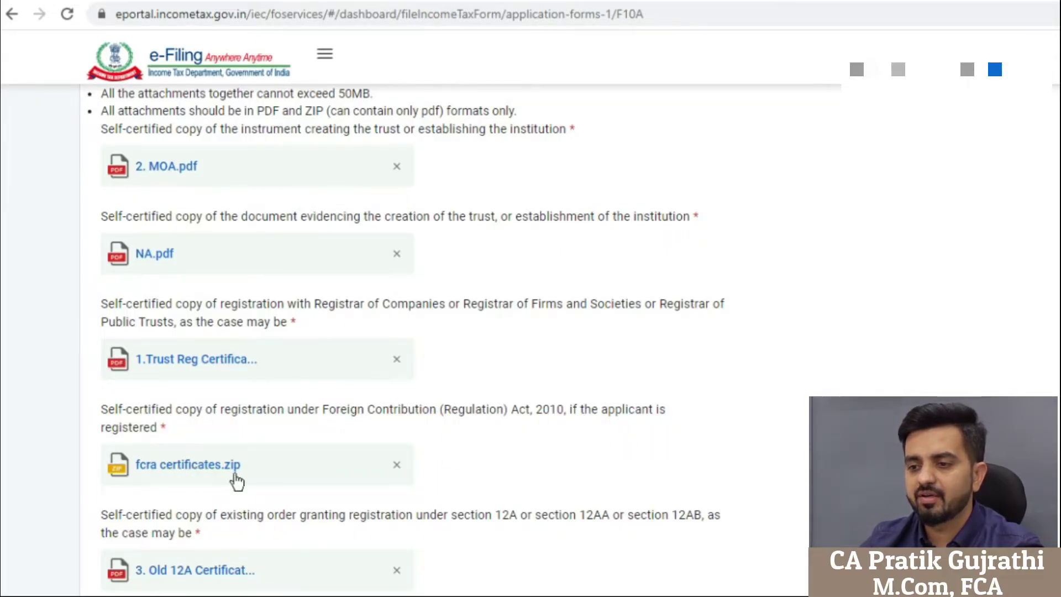
pyautogui.scroll(-3, 241, 485)
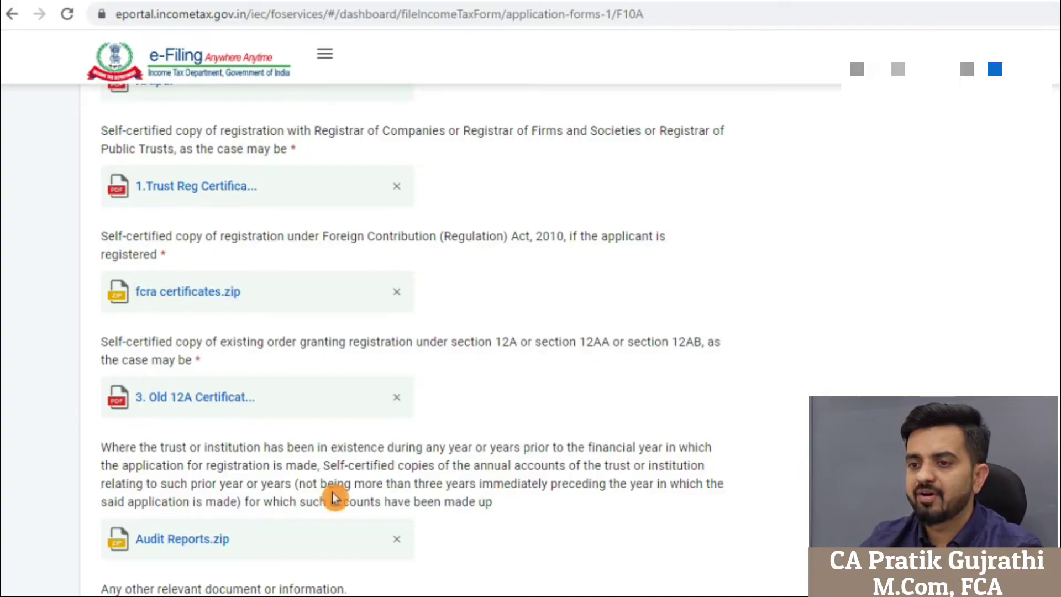
pyautogui.scroll(-5, 294, 500)
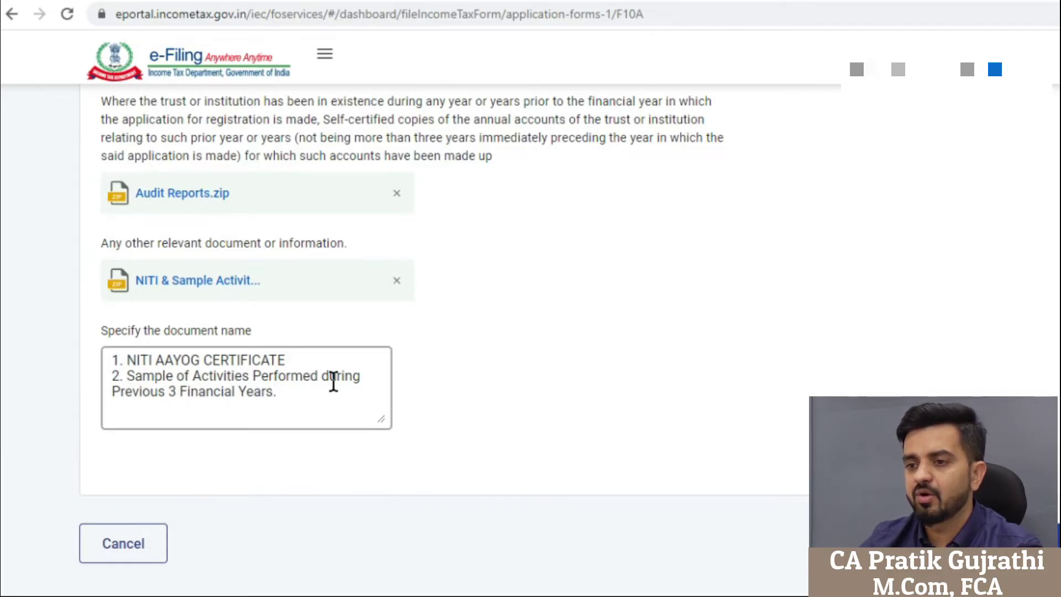
pyautogui.click(202, 554)
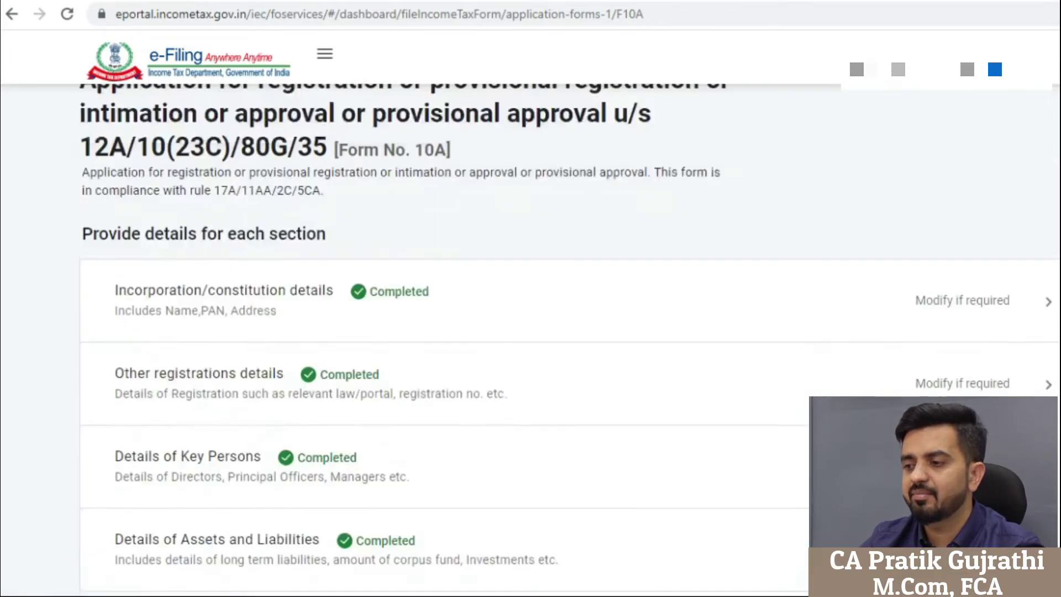
# Preview the completed Form 10A, download its PDF copy and check the details from the incorporation section through the attachments
pyautogui.click(453, 332)
pyautogui.scroll(-10, 453, 332)
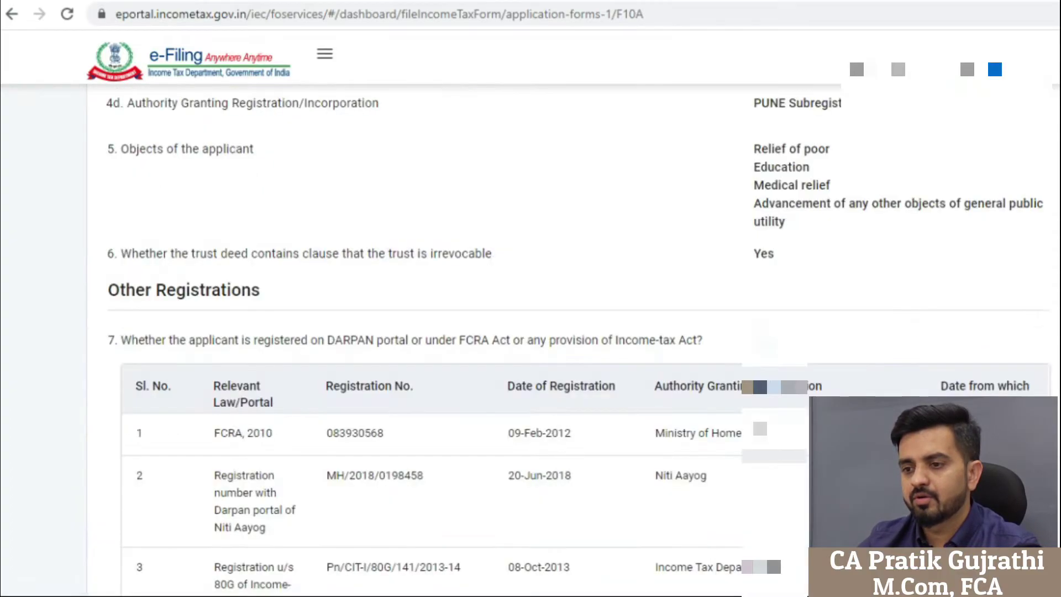
pyautogui.scroll(10, 531, 331)
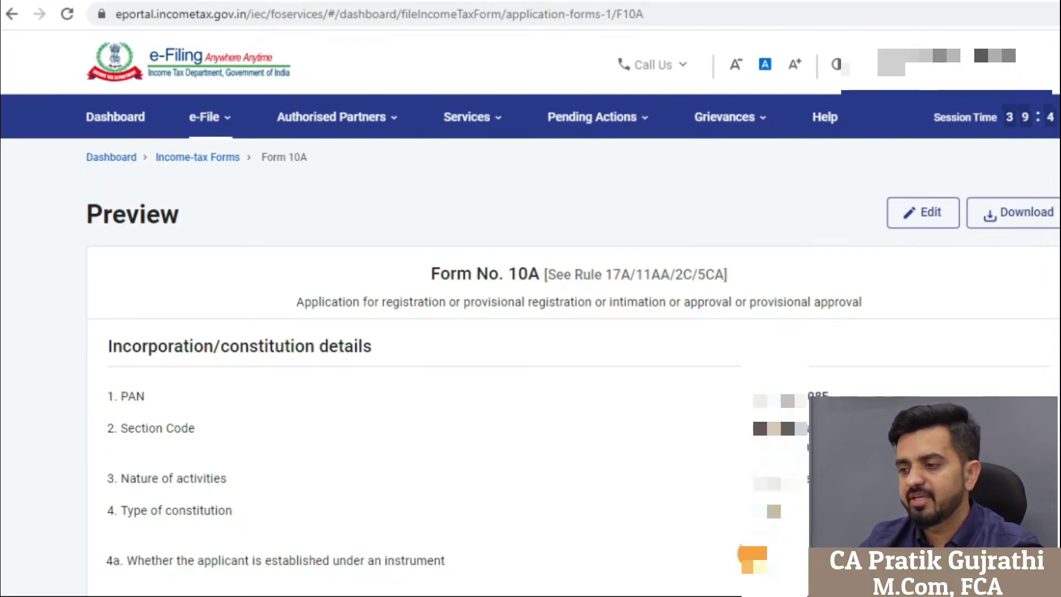
pyautogui.scroll(-5, 752, 555)
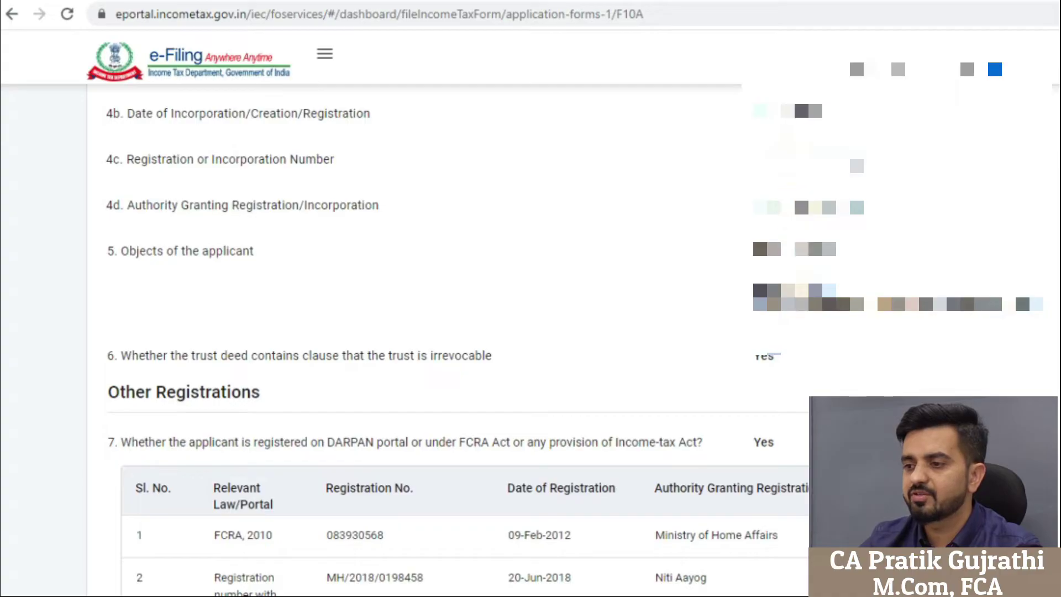
pyautogui.scroll(-10, 653, 387)
pyautogui.scroll(-20, 682, 362)
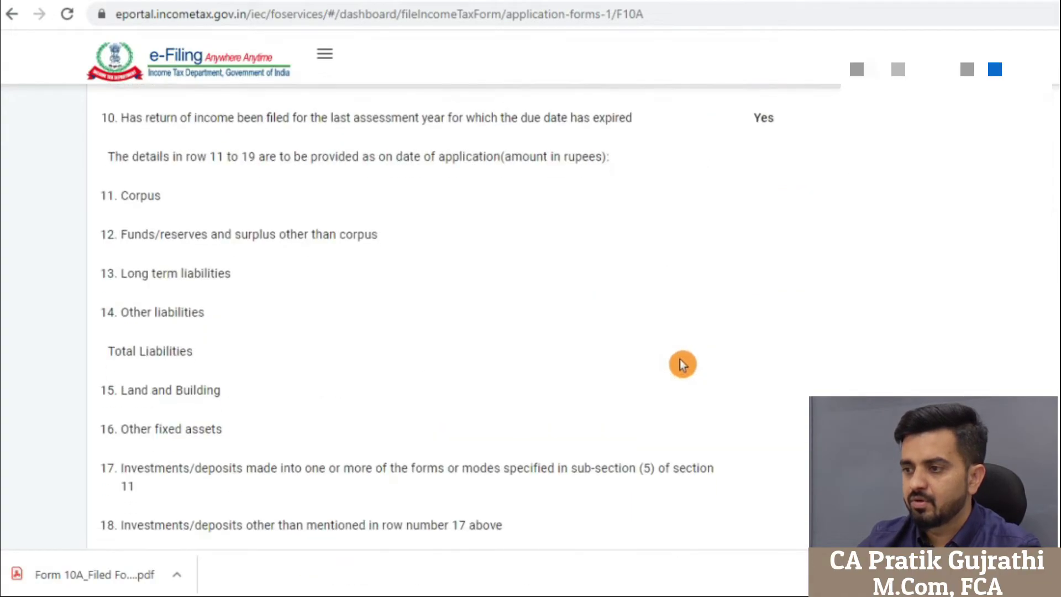
pyautogui.scroll(-2, 678, 363)
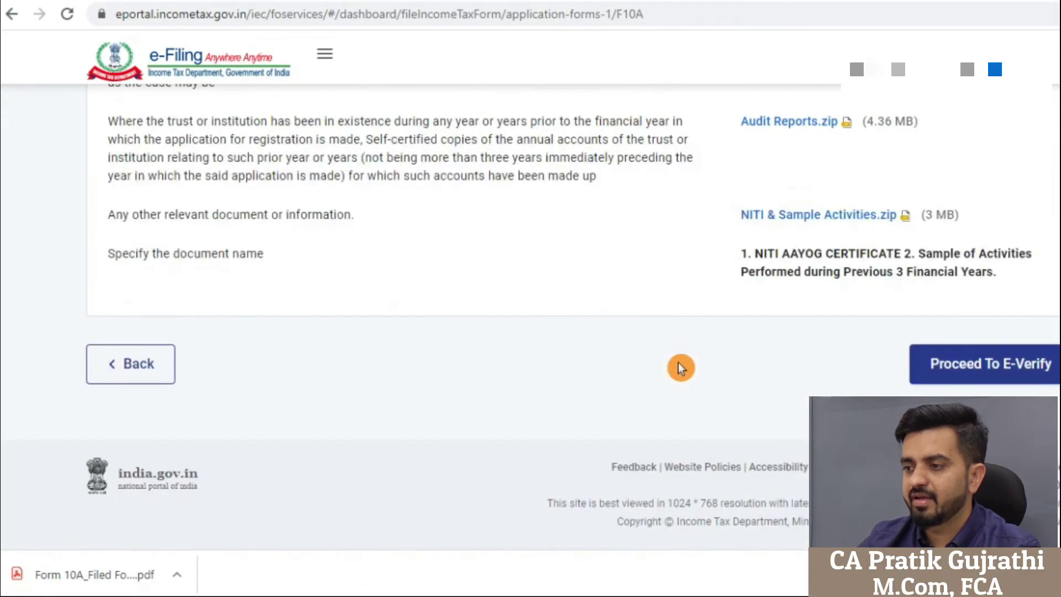
# Proceed to e-verify with an OTP on the Aadhaar-registered mobile number, agree to validate the Aadhaar details and generate the OTP
pyautogui.click(992, 366)
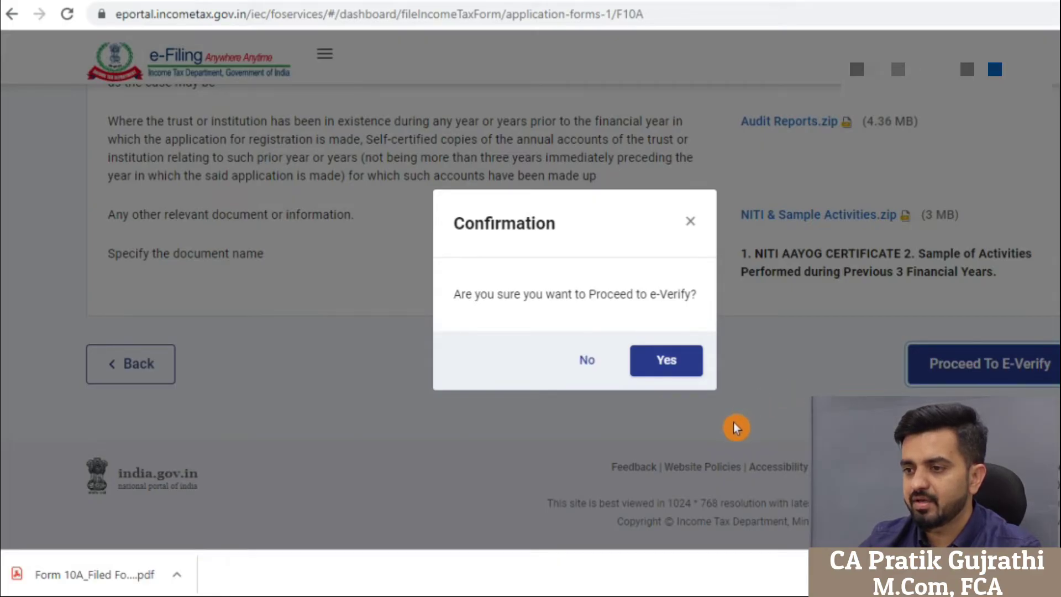
pyautogui.click(666, 360)
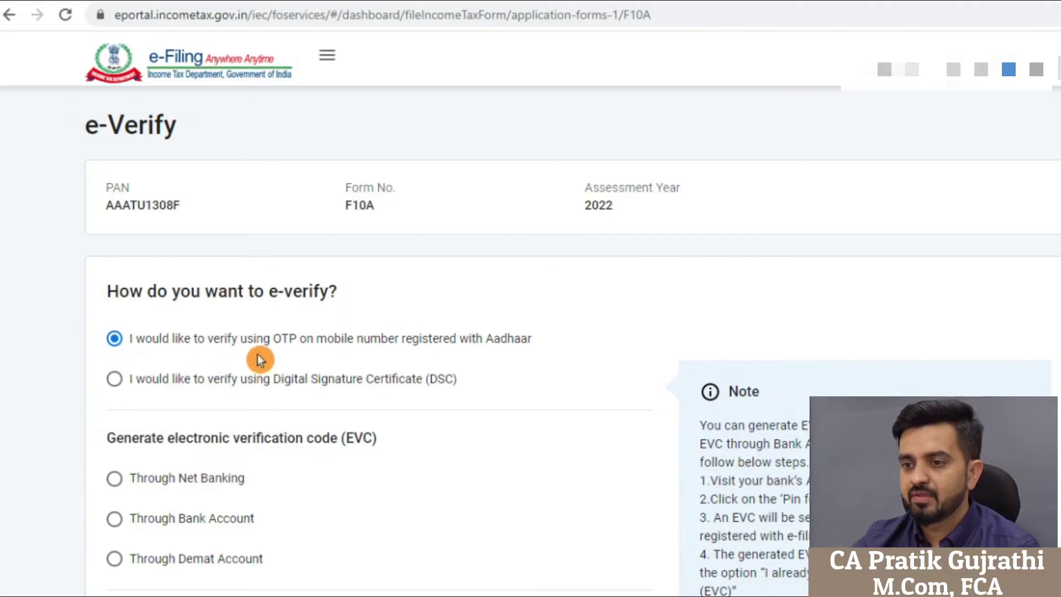
pyautogui.click(518, 357)
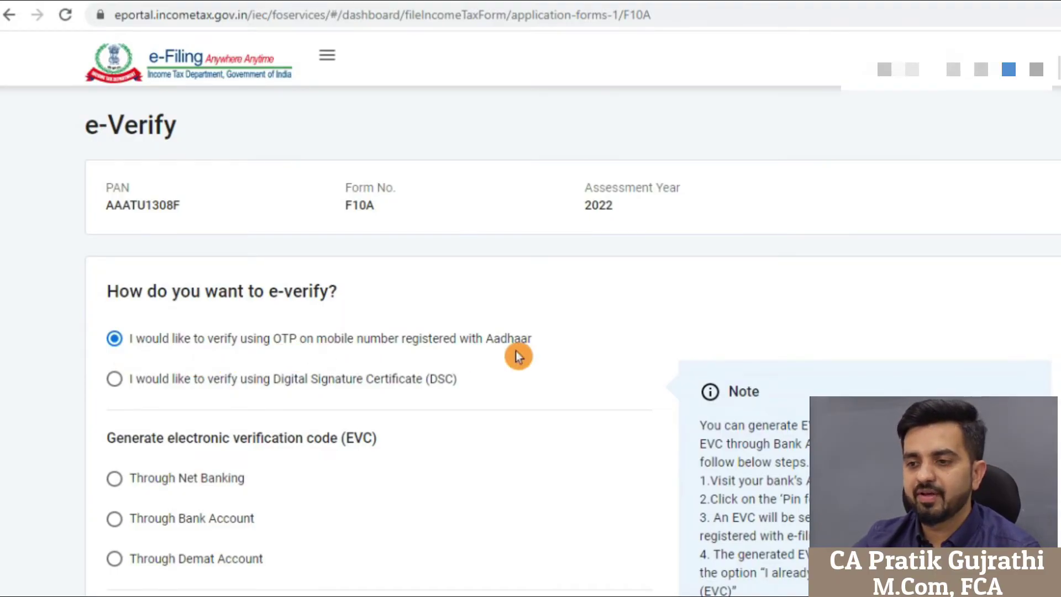
pyautogui.scroll(-5, 519, 353)
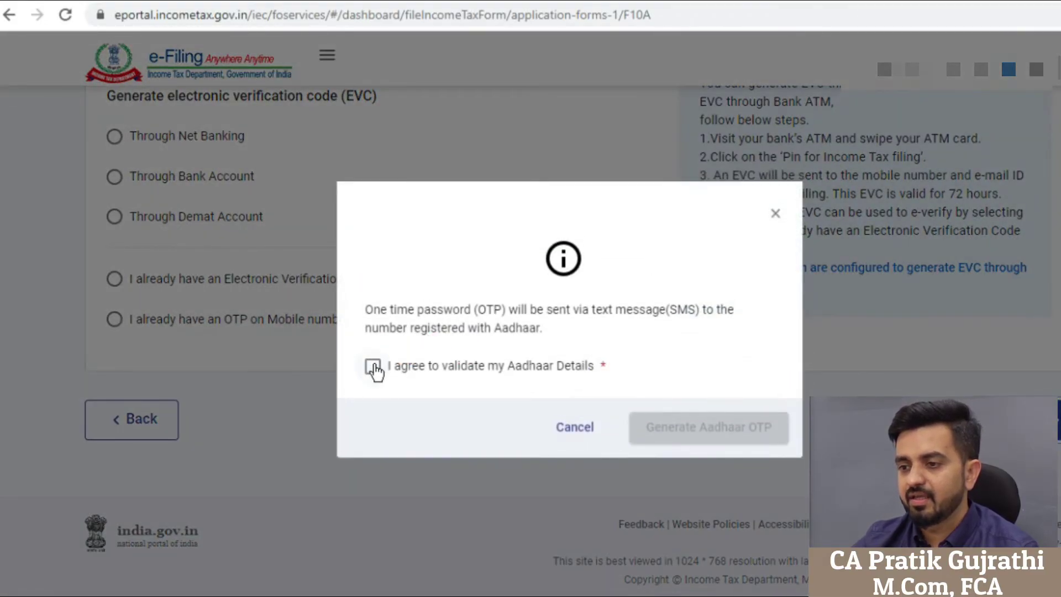
pyautogui.click(373, 367)
pyautogui.click(751, 427)
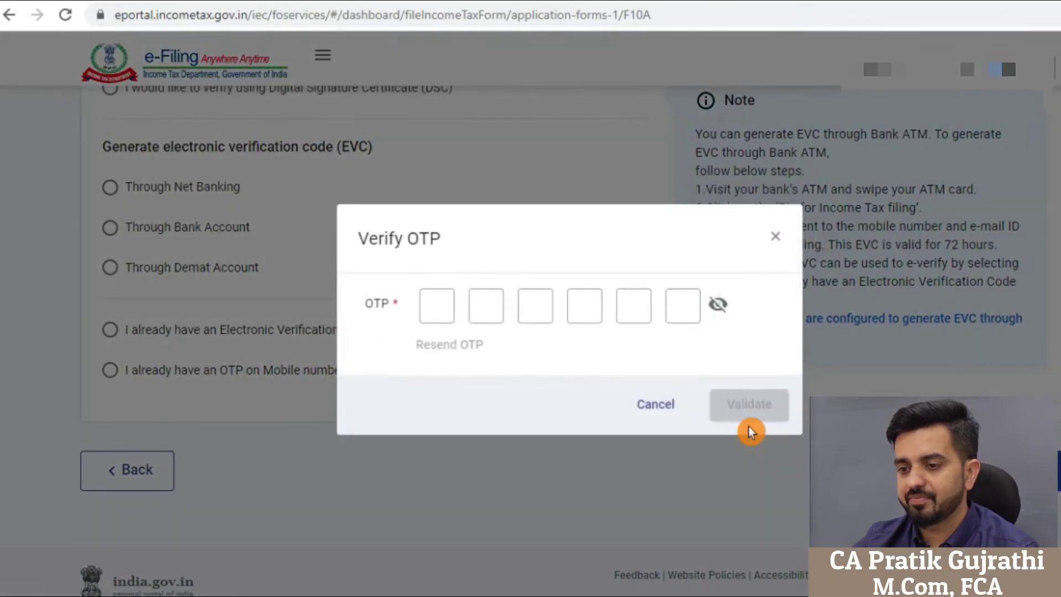
# Enter the six-digit Aadhaar OTP and validate it
pyautogui.click(439, 305)
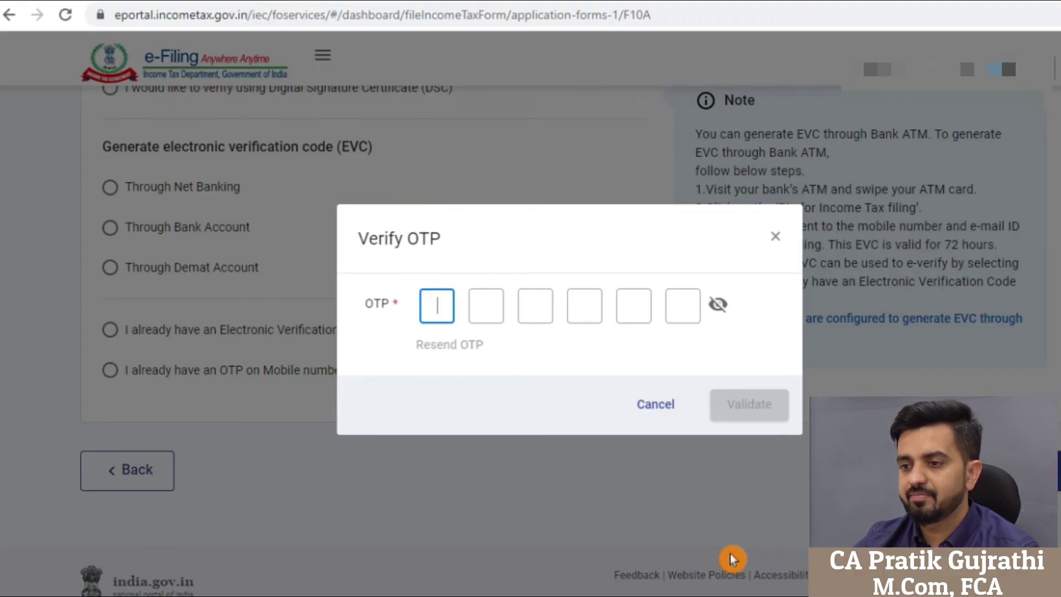
pyautogui.write('••••••')
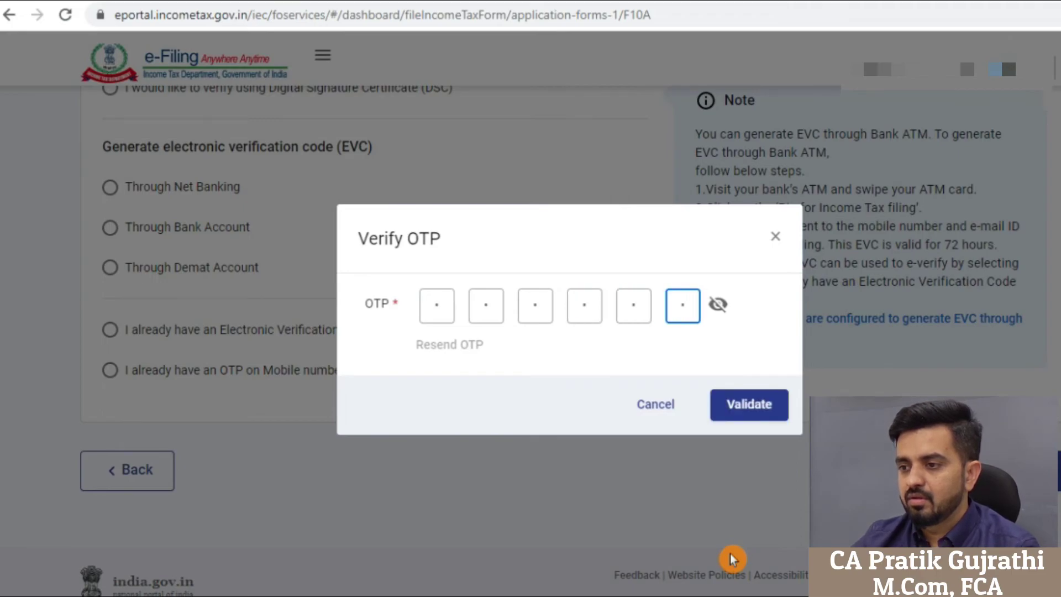
pyautogui.click(753, 405)
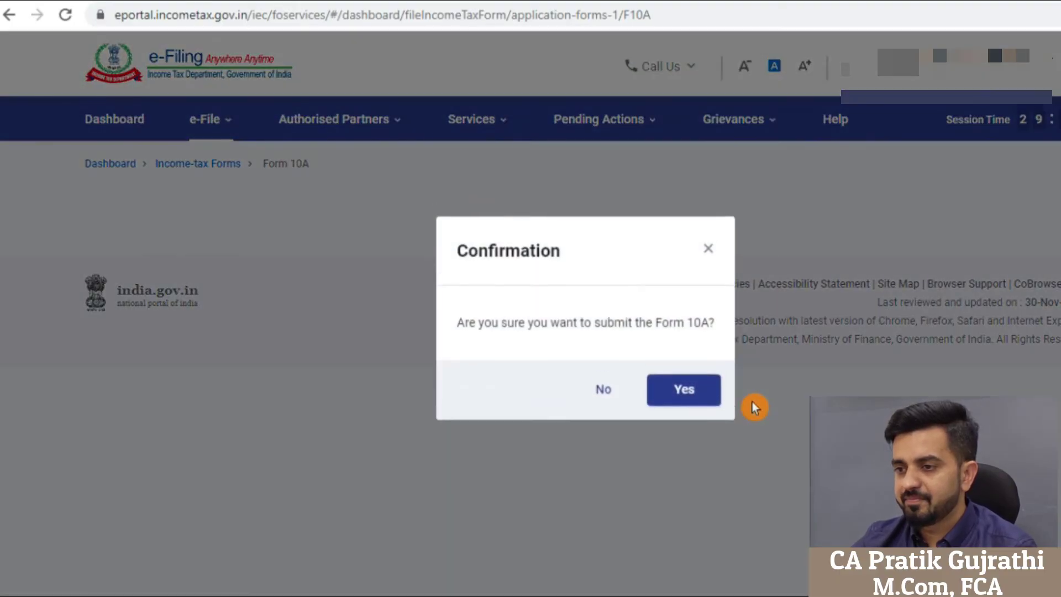
# Confirm the submission of Form 10A and download the submitted form
pyautogui.click(684, 392)
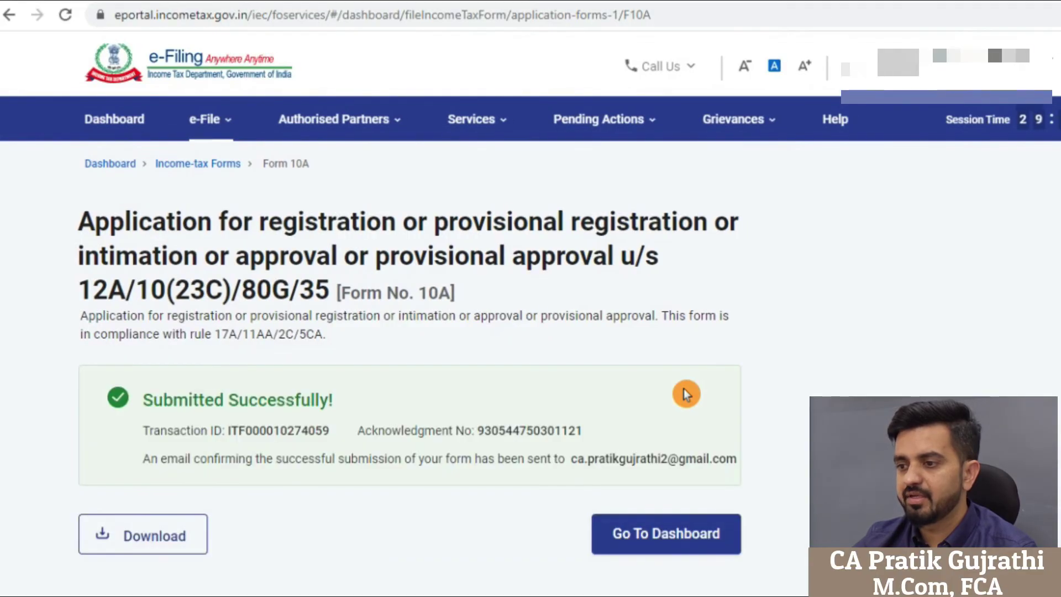
pyautogui.click(184, 541)
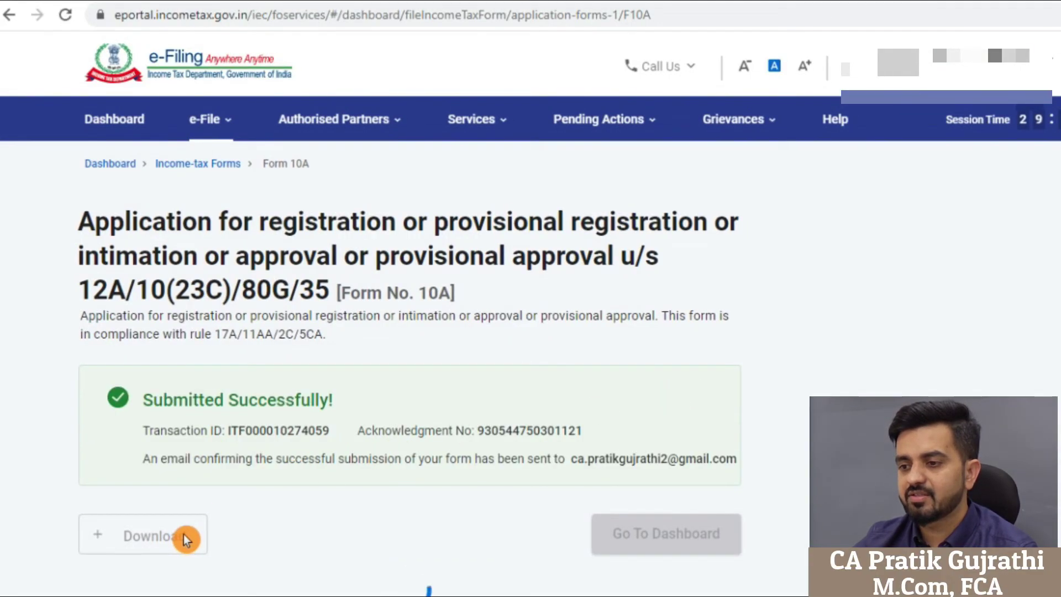